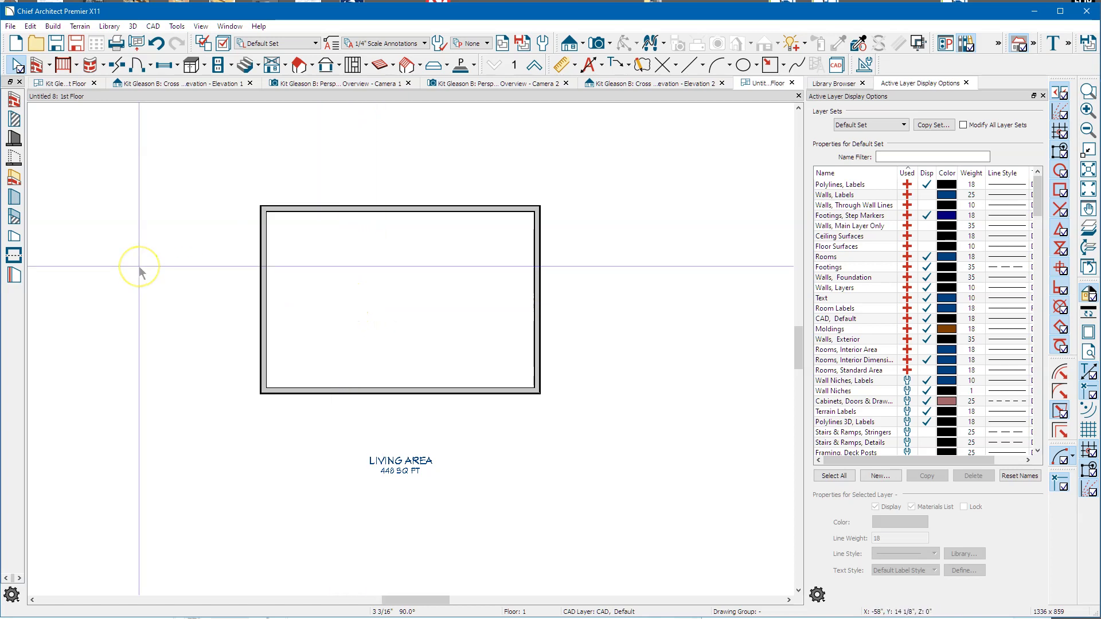
# Step: Start building a foundation of walls with footings for the plan and turn on automatic foundation rebuilding
pyautogui.press('space')
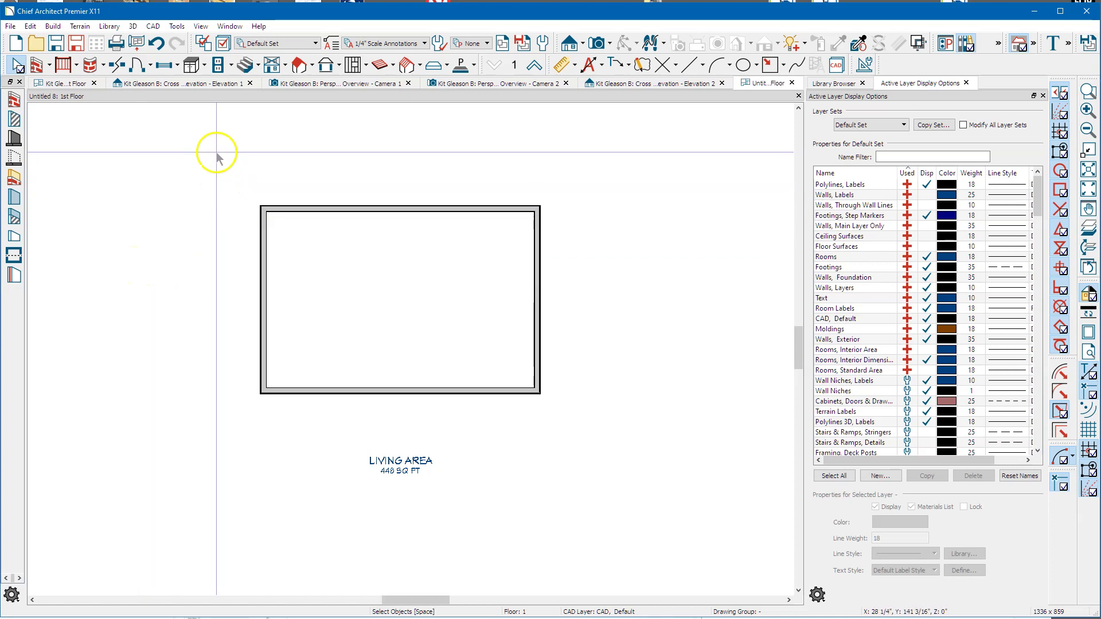
pyautogui.scroll(1, 313, 251)
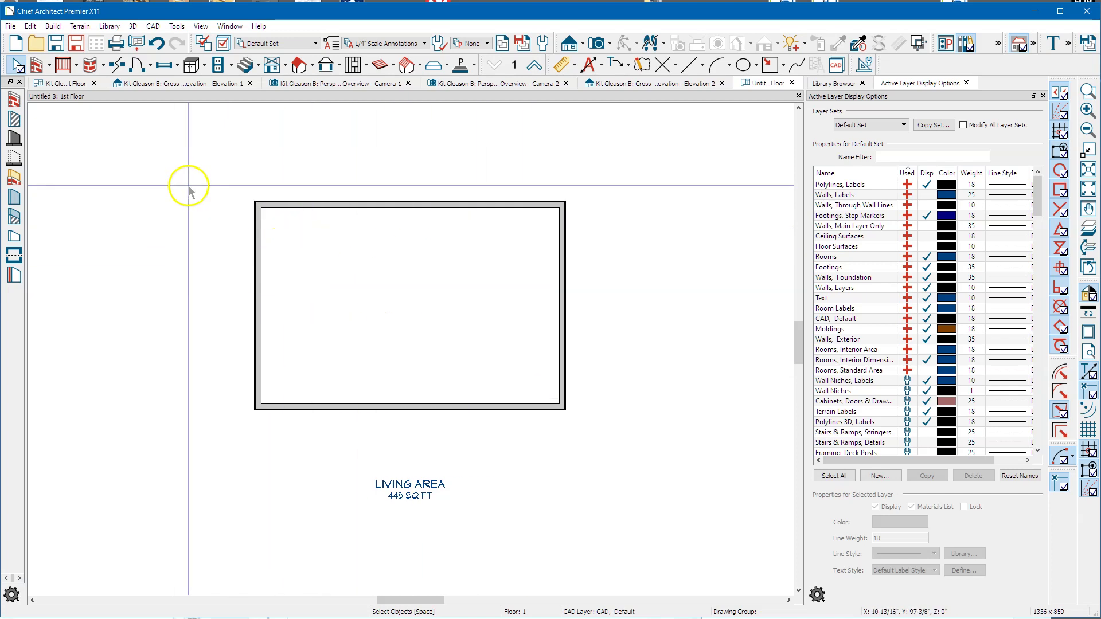
pyautogui.click(285, 69)
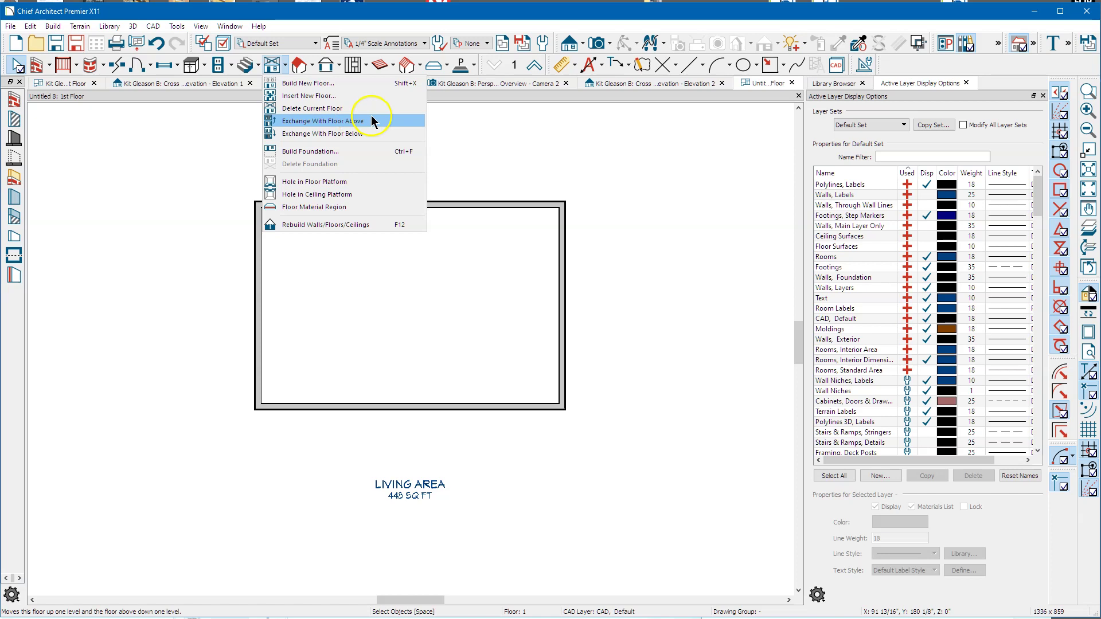
pyautogui.click(310, 153)
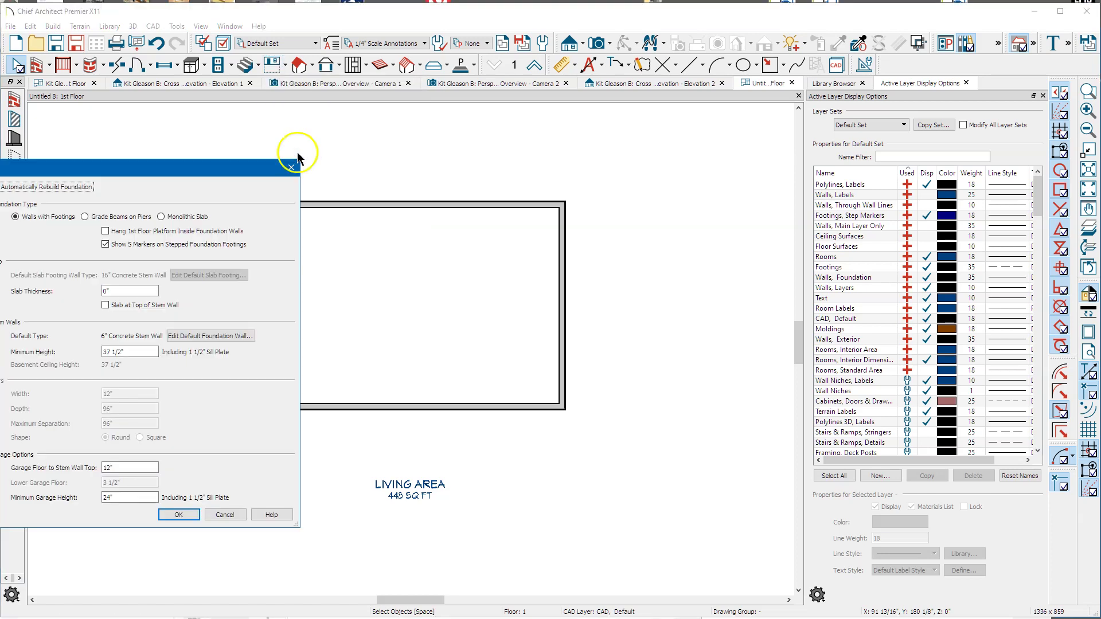
pyautogui.moveTo(234, 167); pyautogui.dragTo(490, 124)
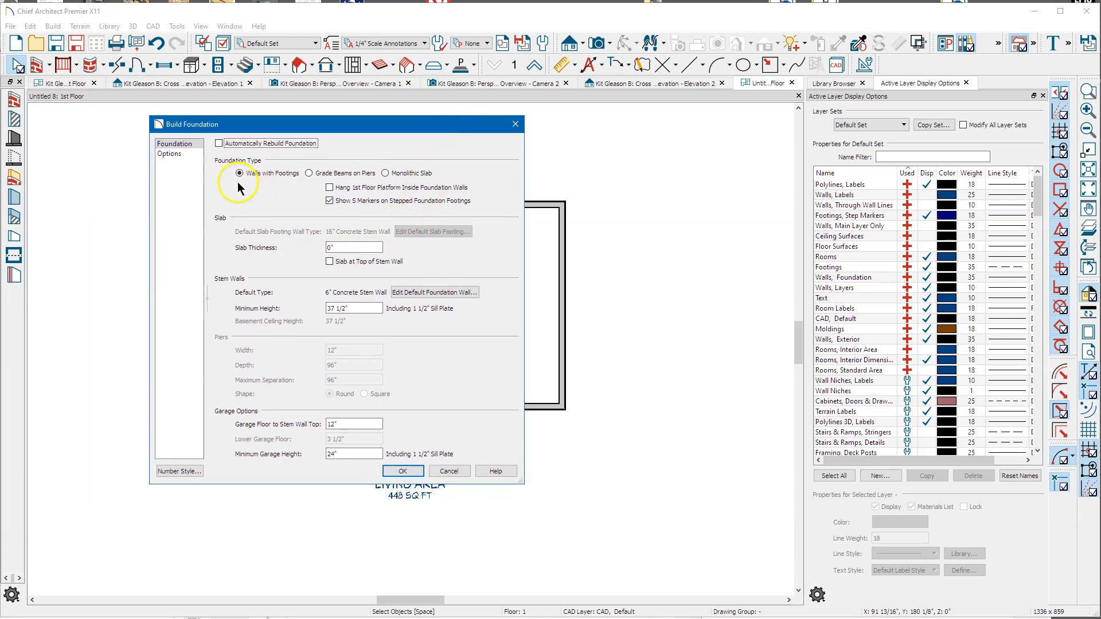
pyautogui.click(253, 141)
# Step: Set the foundation's slab thickness to 0 and generate the foundation
pyautogui.click(347, 247)
pyautogui.doubleClick(347, 246)
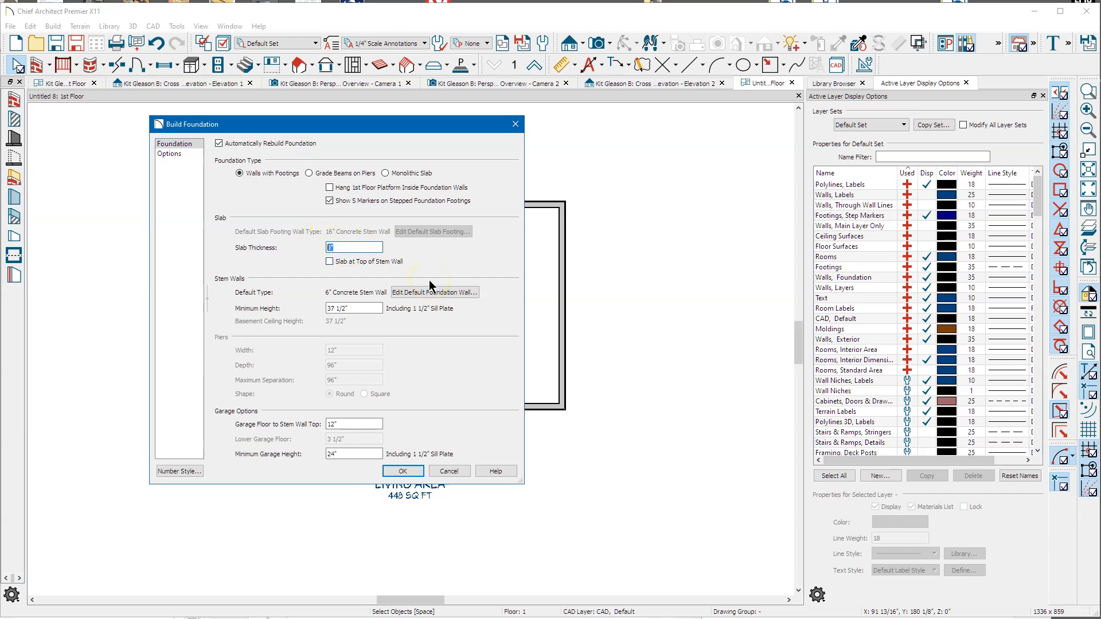
pyautogui.click(356, 308)
pyautogui.click(350, 251)
pyautogui.moveTo(351, 251); pyautogui.dragTo(315, 251)
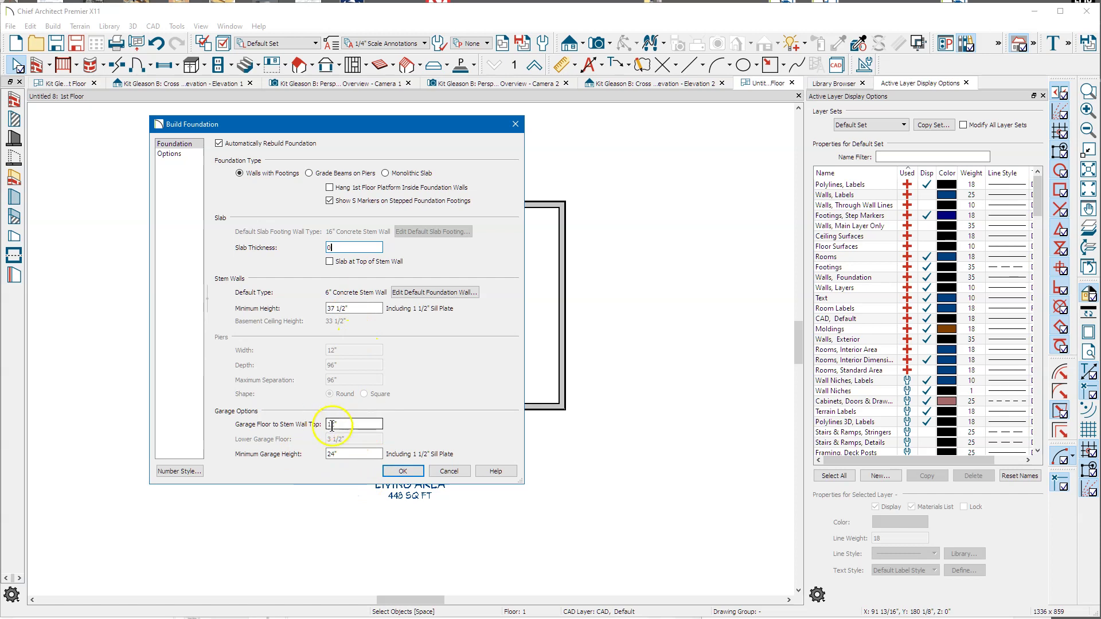
pyautogui.click(402, 472)
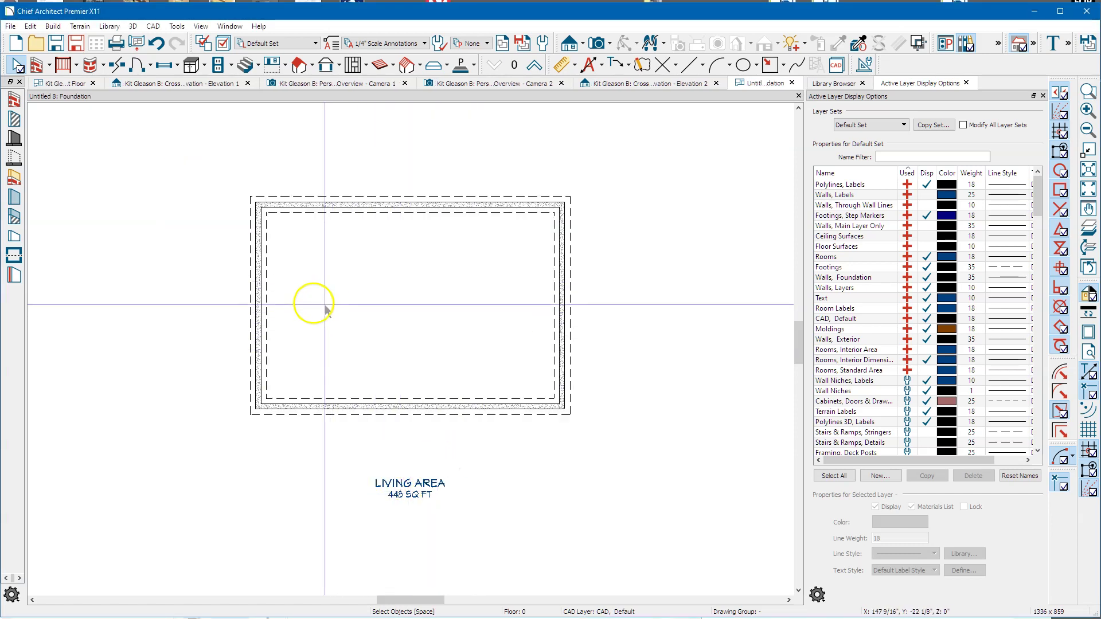
# Step: Open the foundation room's structure specification and try turning off the flat ceiling over this room
pyautogui.click(381, 306)
pyautogui.doubleClick(381, 306)
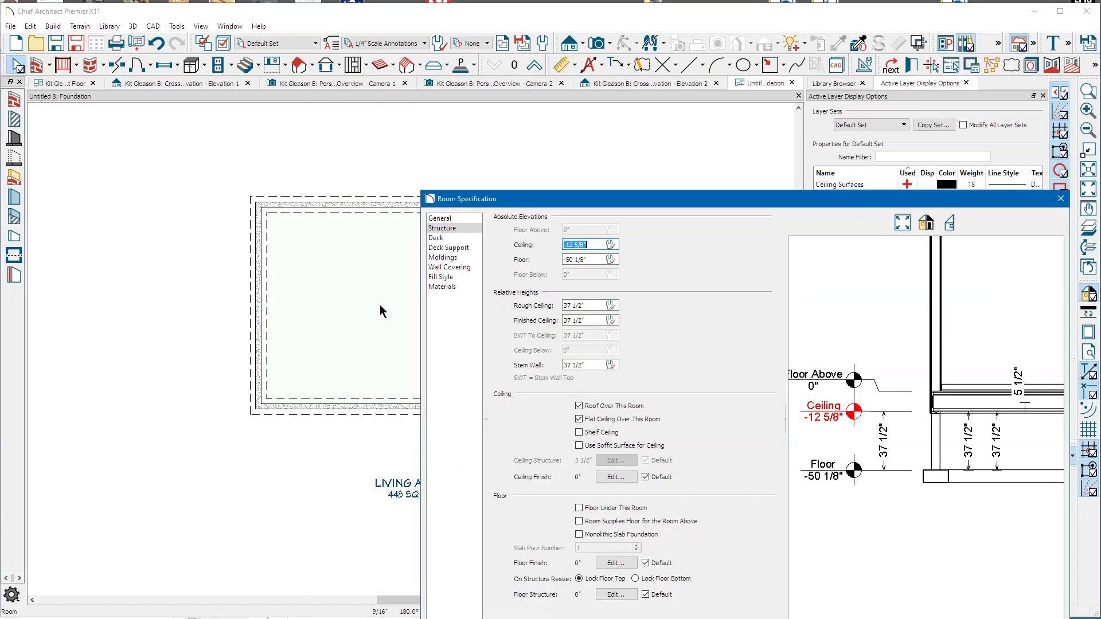
pyautogui.moveTo(835, 203); pyautogui.dragTo(505, 127)
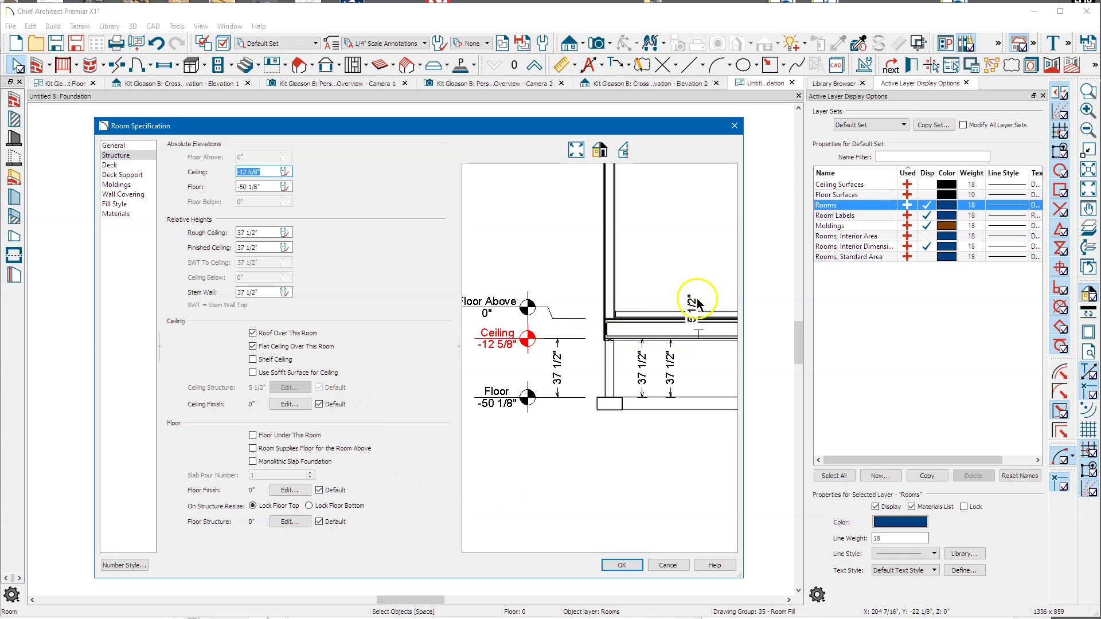
pyautogui.click(254, 347)
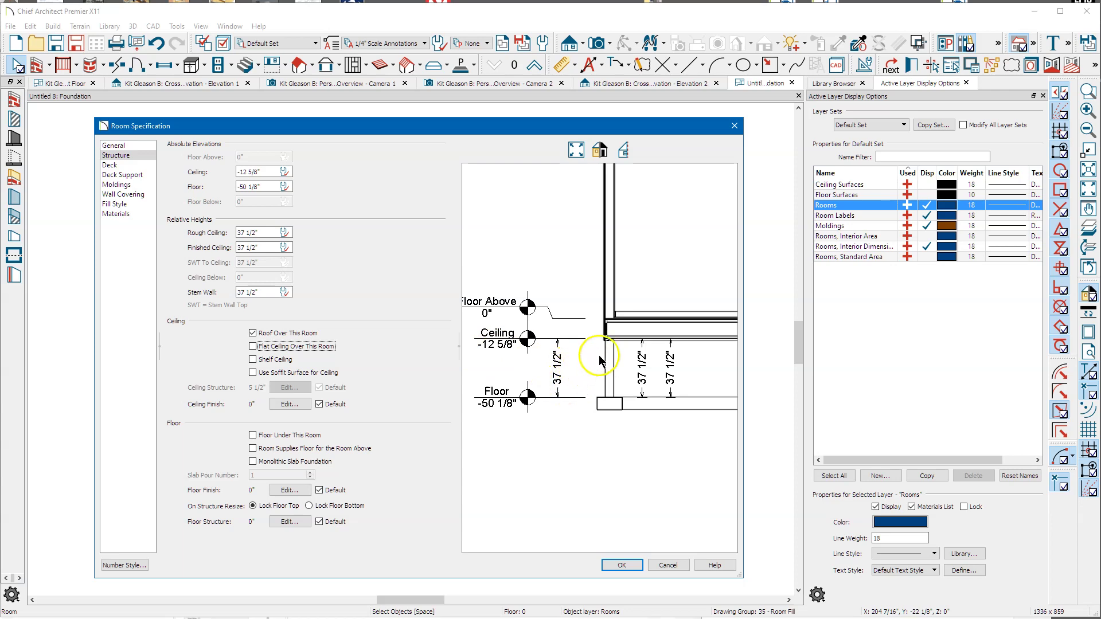
# Step: Examine the sill plate and stem wall in the section preview with colour and back clipping on, and close the specification without applying it
pyautogui.scroll(2, 628, 341)
pyautogui.scroll(1, 574, 350)
pyautogui.scroll(-3, 591, 418)
pyautogui.scroll(-1, 590, 279)
pyautogui.scroll(4, 597, 308)
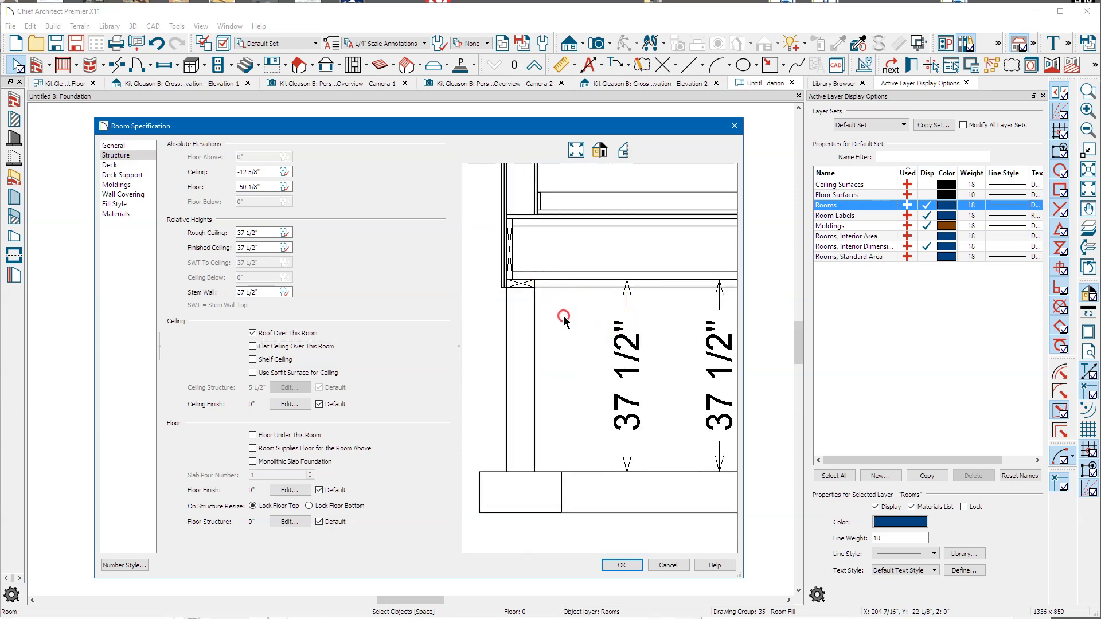
pyautogui.moveTo(571, 369)
pyautogui.mouseDown(button='middle')
pyautogui.moveTo(561, 337)
pyautogui.moveTo(570, 315)
pyautogui.moveTo(597, 331)
pyautogui.moveTo(580, 406)
pyautogui.moveTo(561, 315)
pyautogui.moveTo(644, 341)
pyautogui.moveTo(612, 351)
pyautogui.moveTo(613, 321)
pyautogui.mouseUp(button='middle')
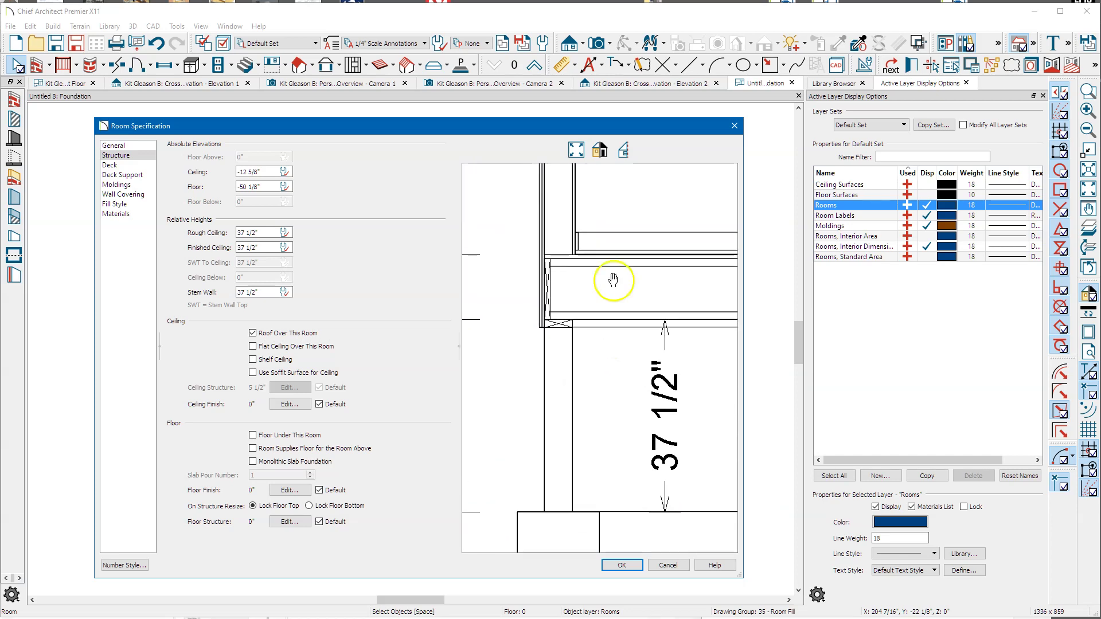
pyautogui.click(600, 151)
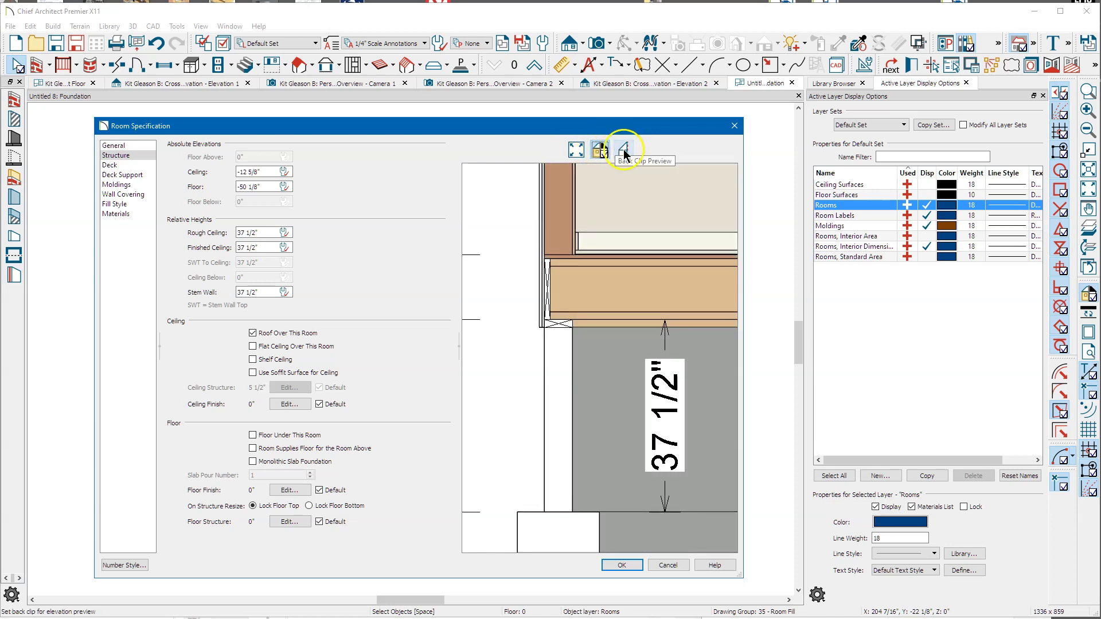
pyautogui.click(625, 153)
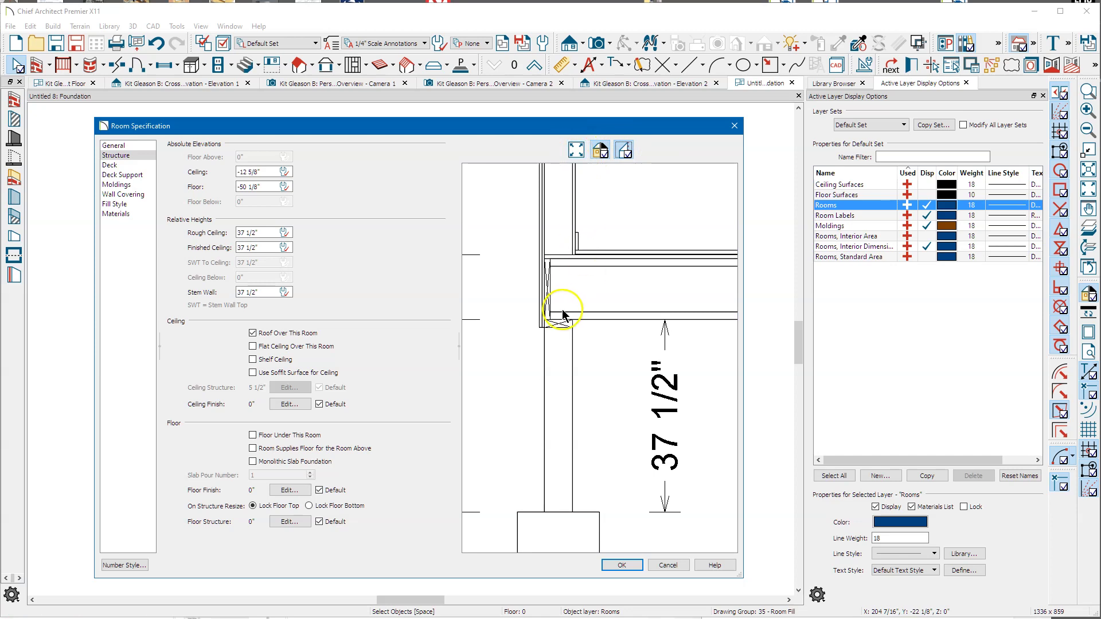
pyautogui.moveTo(552, 293)
pyautogui.mouseDown(button='middle')
pyautogui.moveTo(598, 247)
pyautogui.moveTo(542, 274)
pyautogui.mouseUp(button='middle')
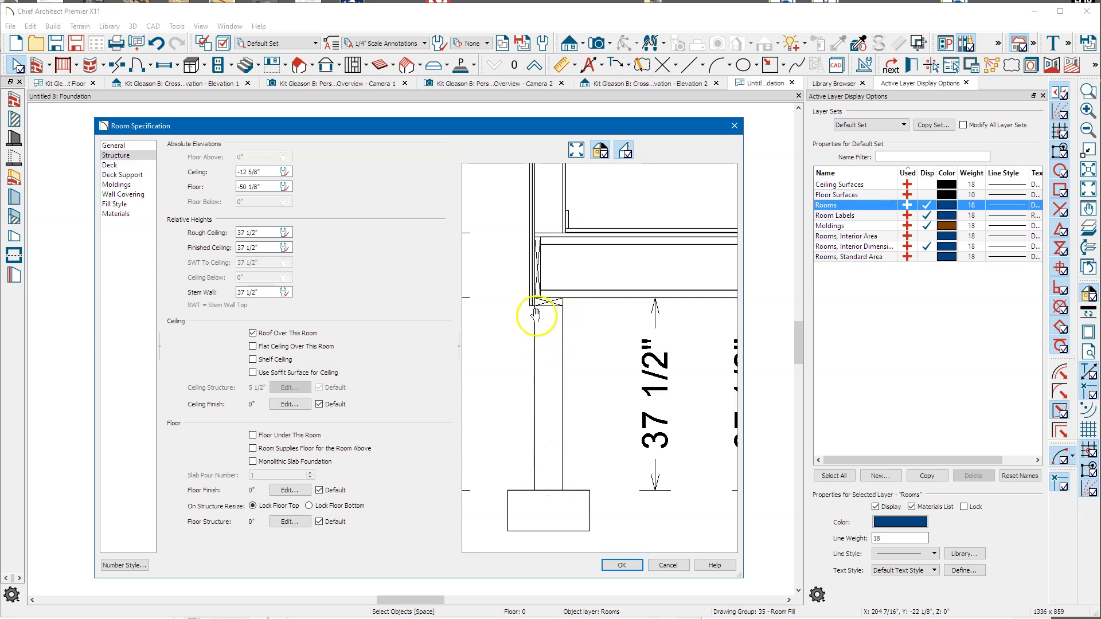
pyautogui.scroll(-4, 573, 318)
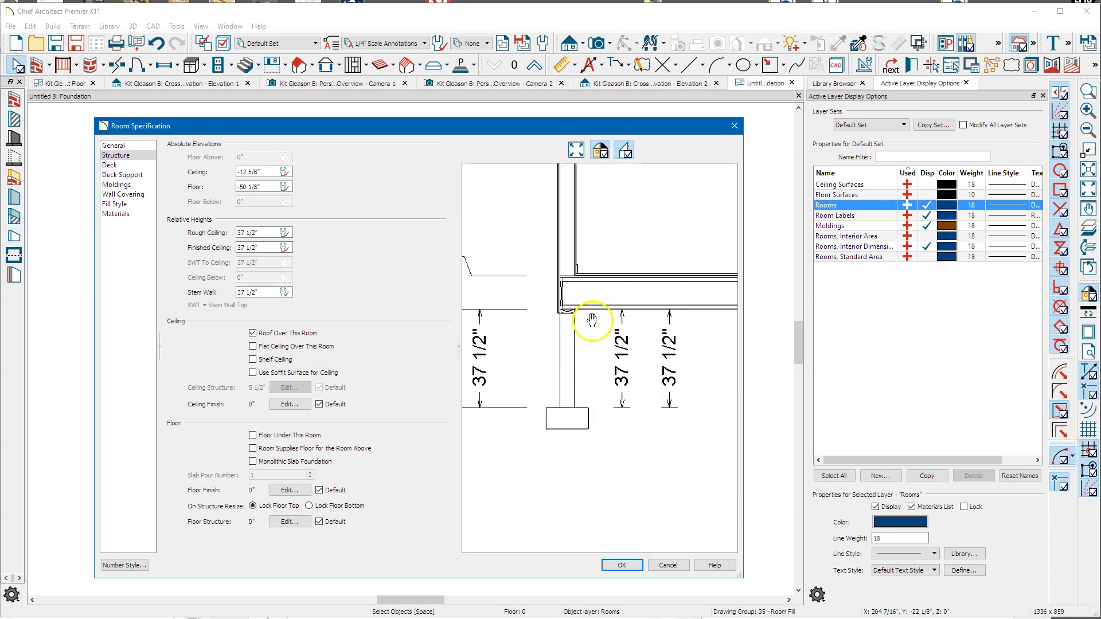
pyautogui.moveTo(546, 329); pyautogui.dragTo(570, 347)
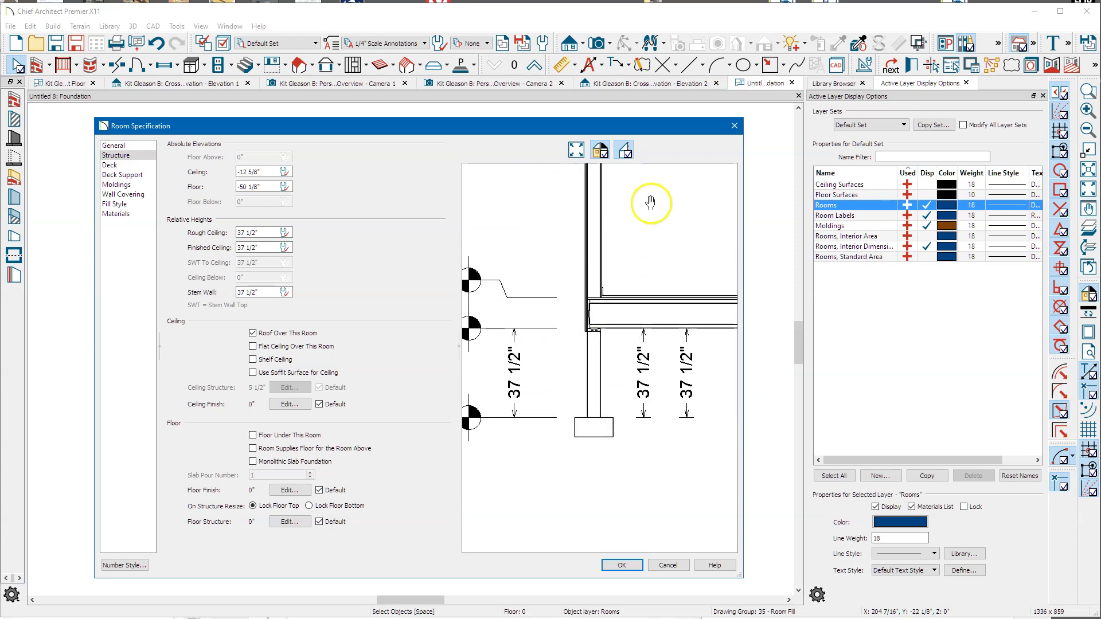
pyautogui.click(734, 125)
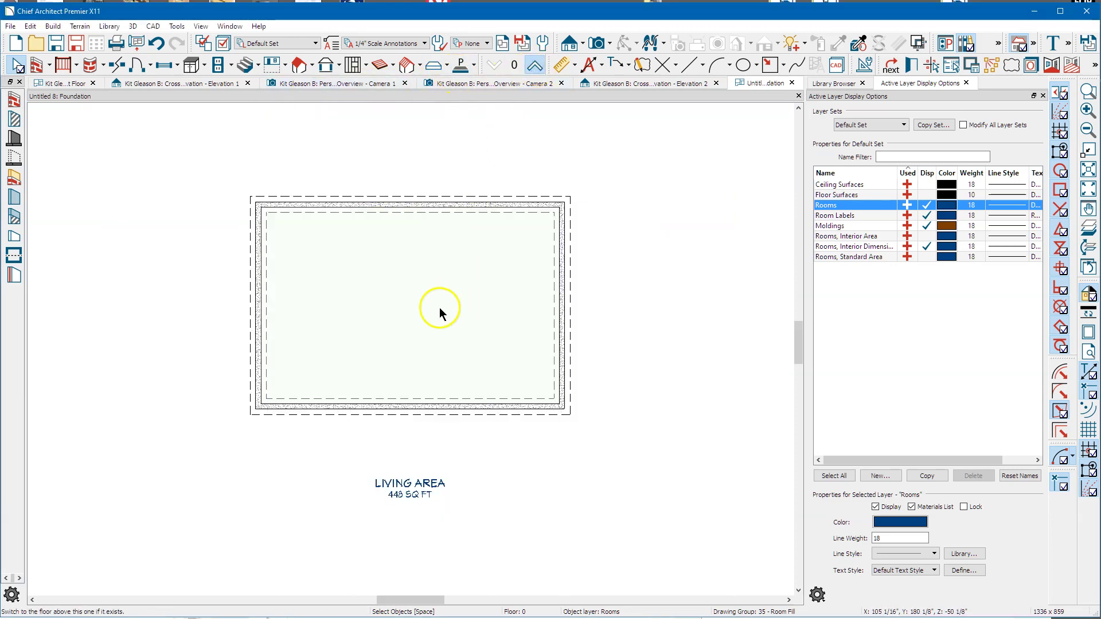
# Step: Open the 1st floor room's structure specification and examine the floor and Floor Below elevations in the section preview
pyautogui.doubleClick(399, 292)
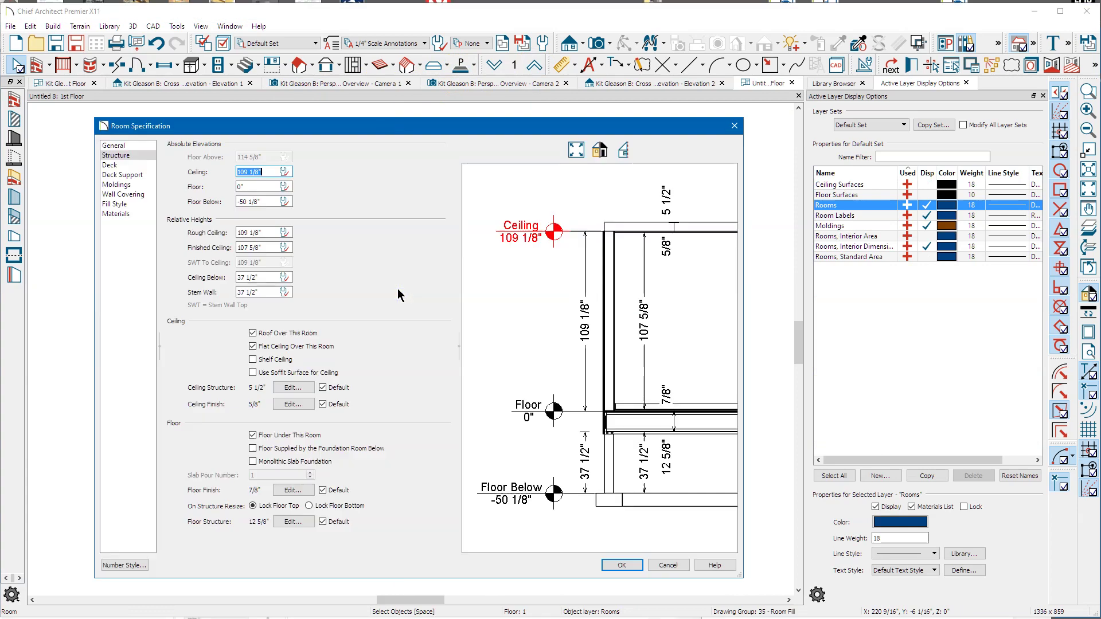
pyautogui.scroll(2, 578, 521)
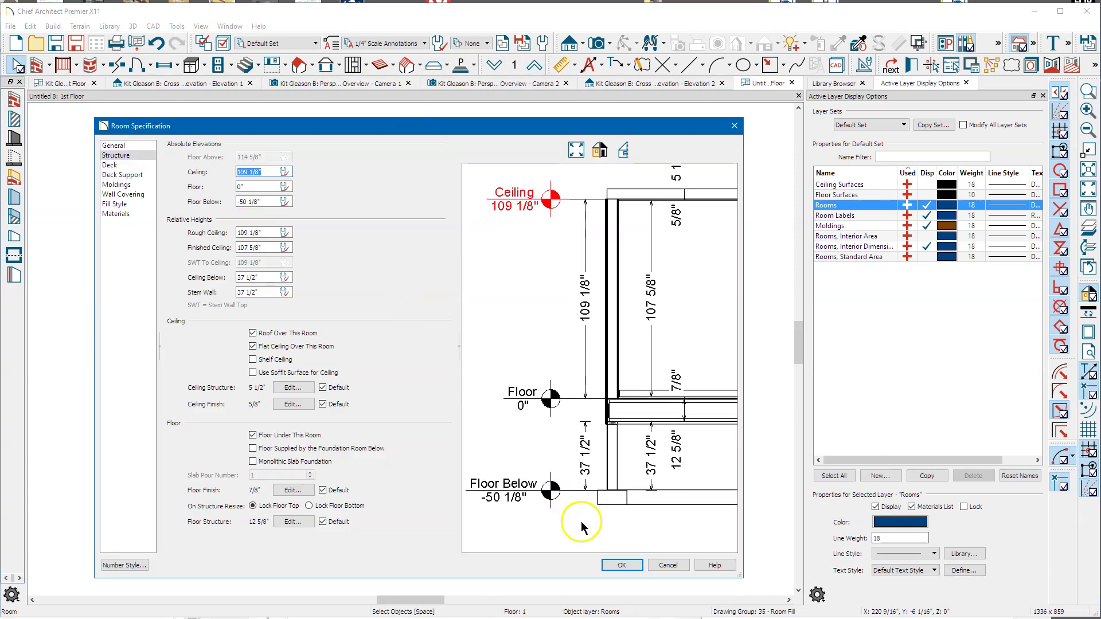
pyautogui.moveTo(643, 453); pyautogui.dragTo(605, 445)
pyautogui.click(633, 406)
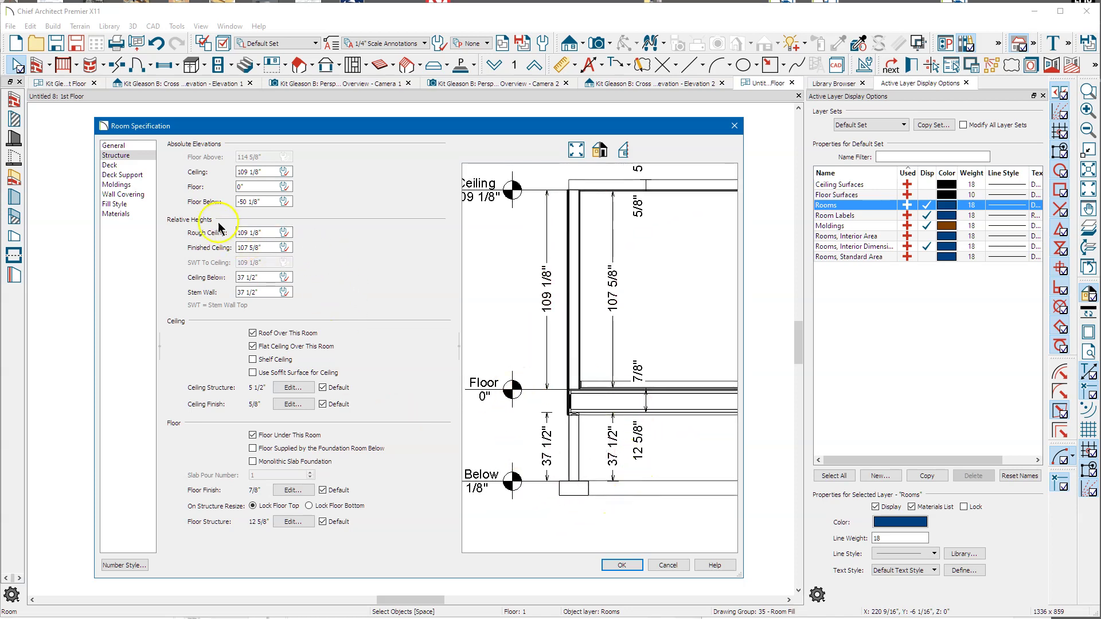
pyautogui.click(266, 202)
pyautogui.click(542, 518)
pyautogui.moveTo(508, 511); pyautogui.dragTo(553, 490)
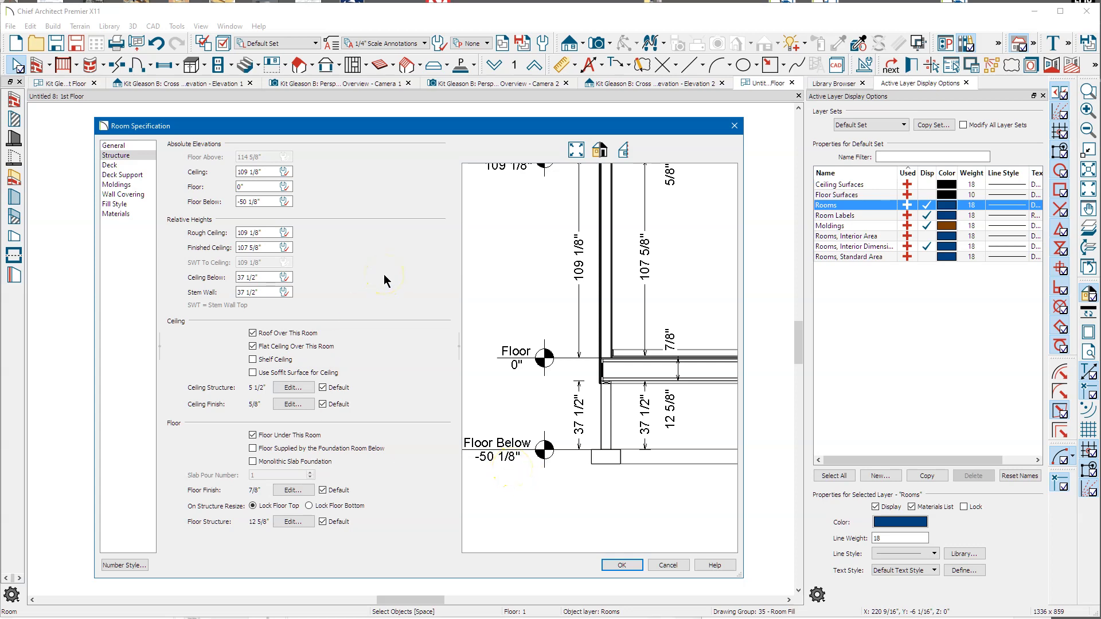
# Step: Compare the dimensions that the Ceiling Below and Stem Wall heights control in the section preview
pyautogui.click(269, 276)
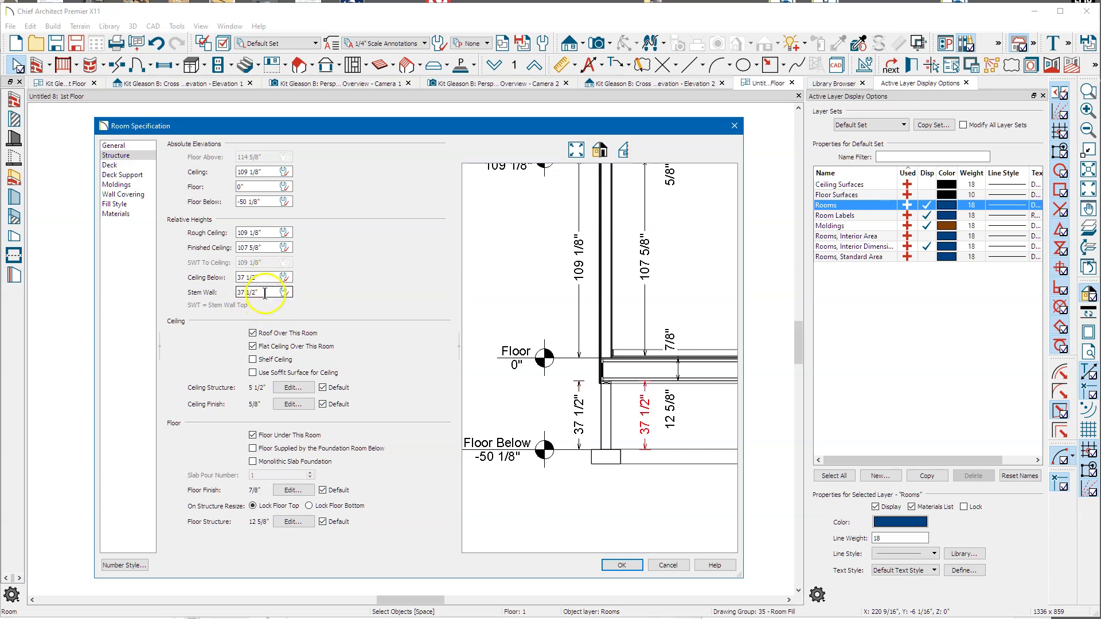
pyautogui.click(271, 290)
pyautogui.click(267, 277)
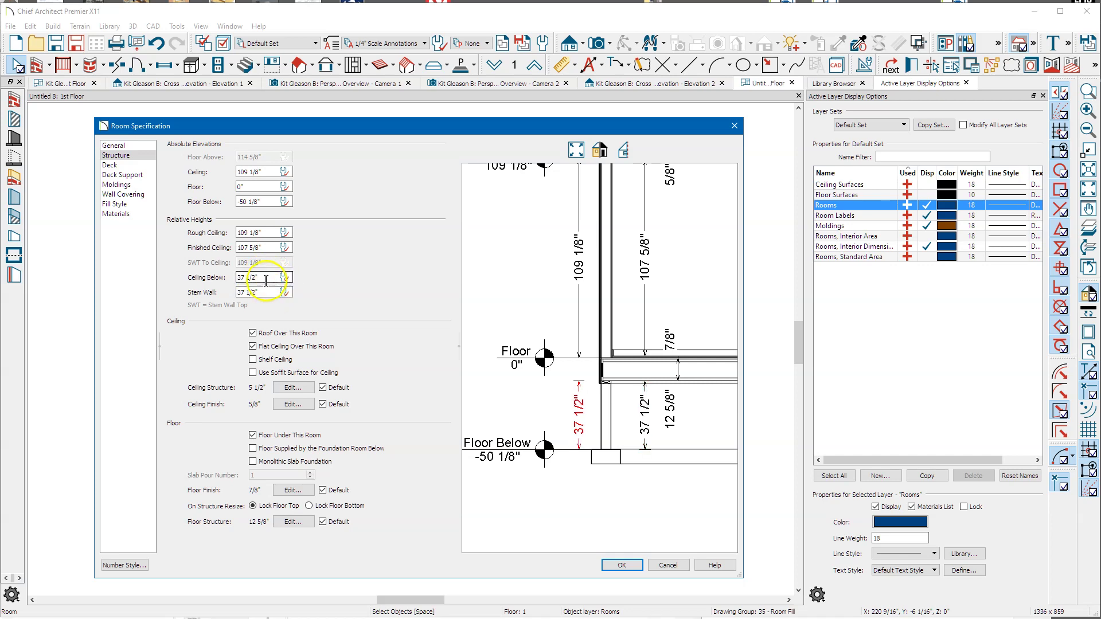
pyautogui.click(267, 290)
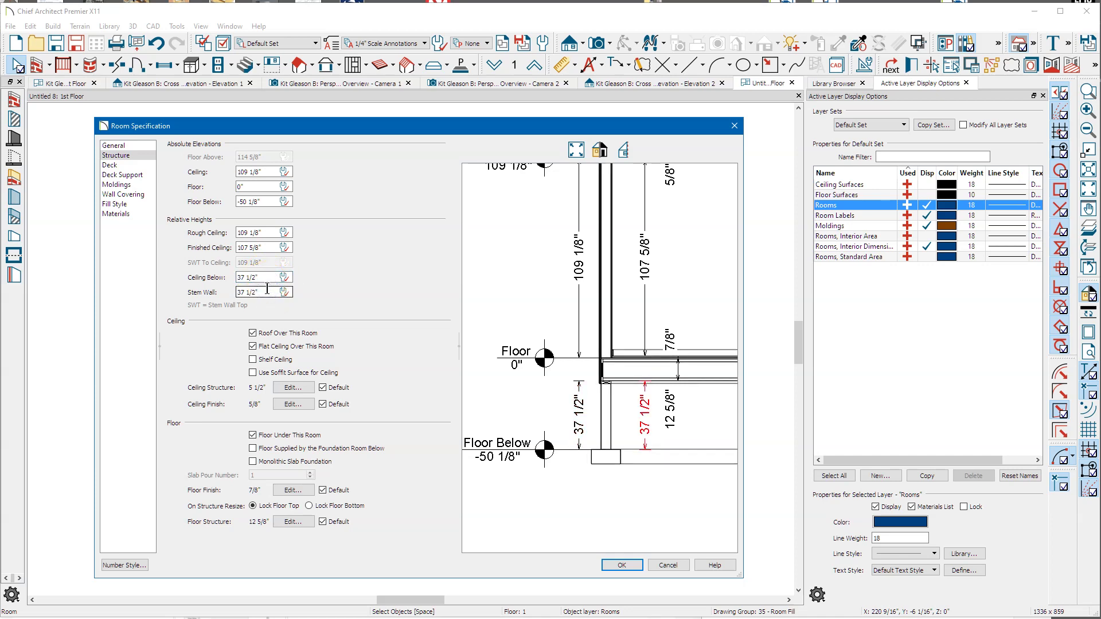
pyautogui.click(265, 275)
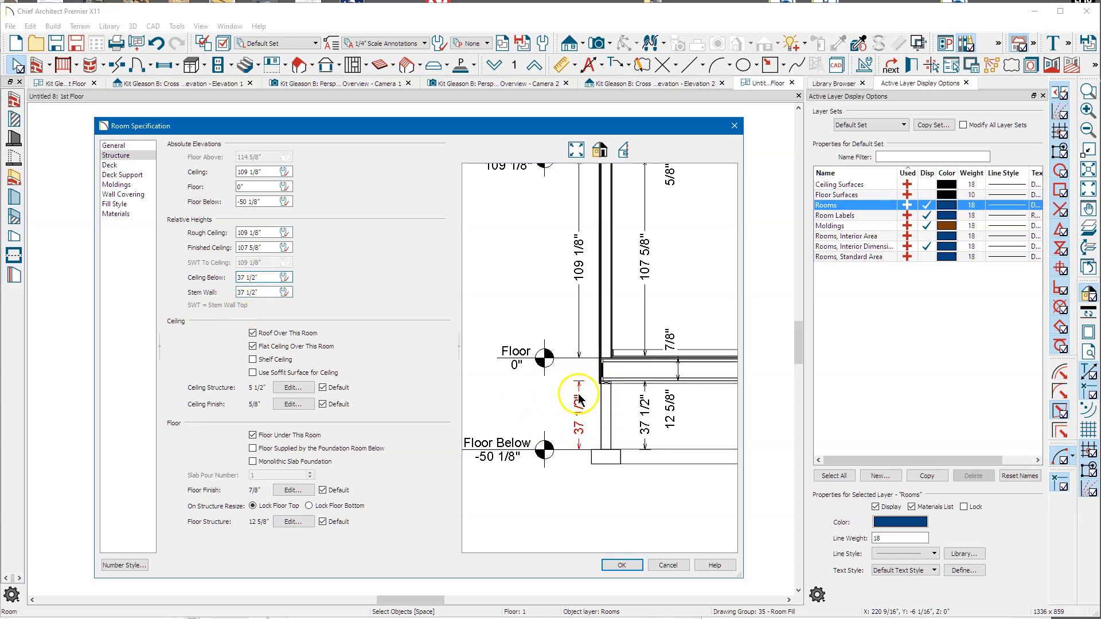
pyautogui.click(267, 293)
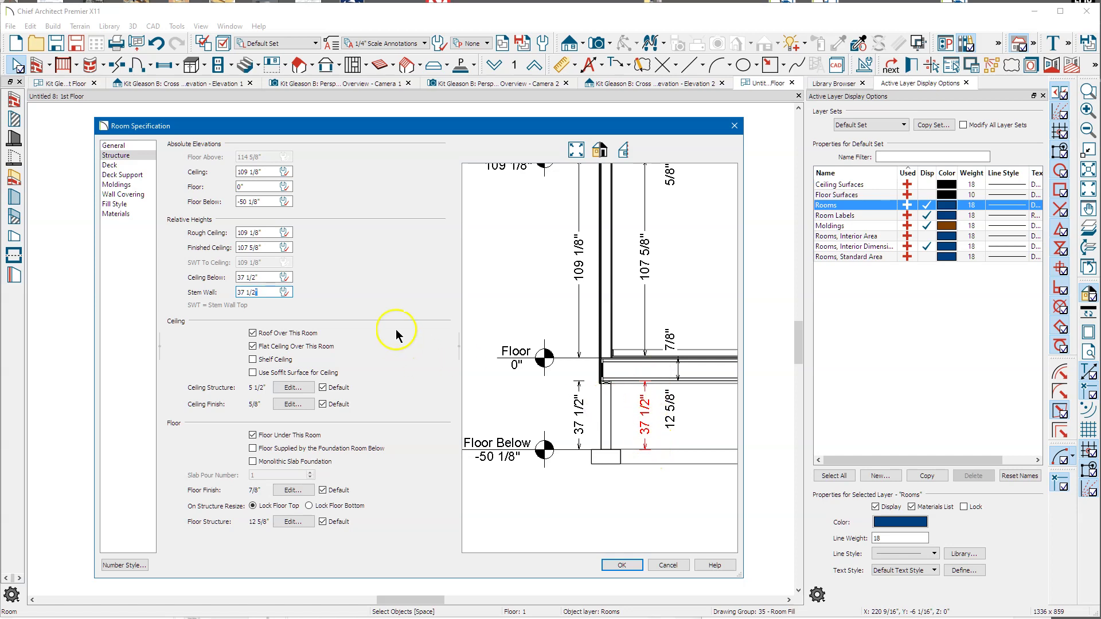
pyautogui.click(267, 283)
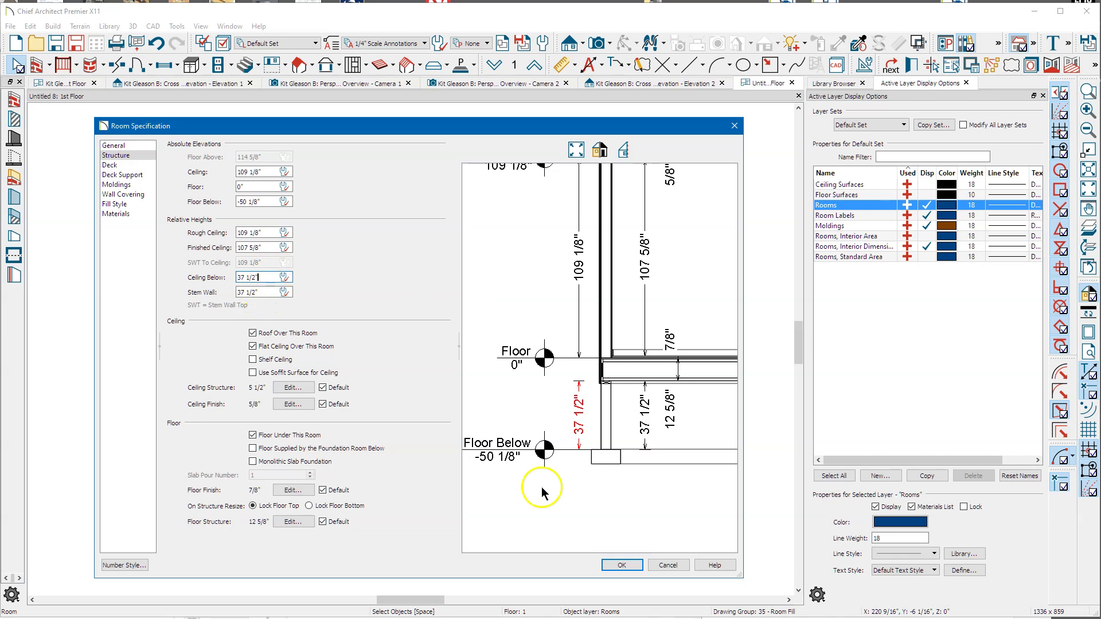
# Step: Examine the floor platform dimensions and identify the Finished Ceiling height in the section preview
pyautogui.scroll(-3, 504, 476)
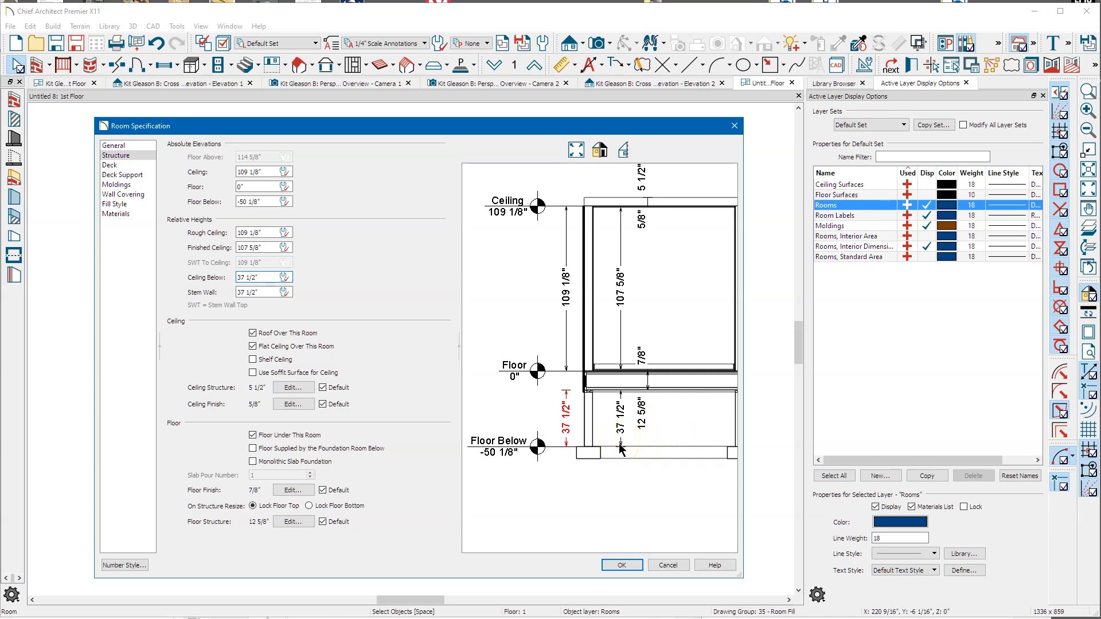
pyautogui.scroll(1, 657, 437)
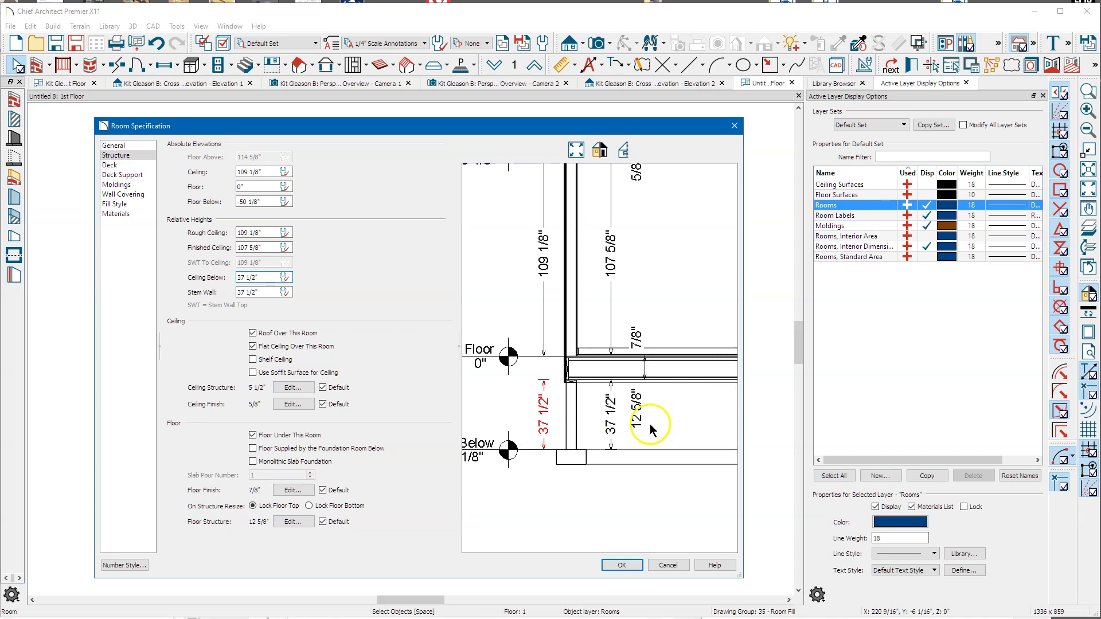
pyautogui.scroll(-1, 643, 431)
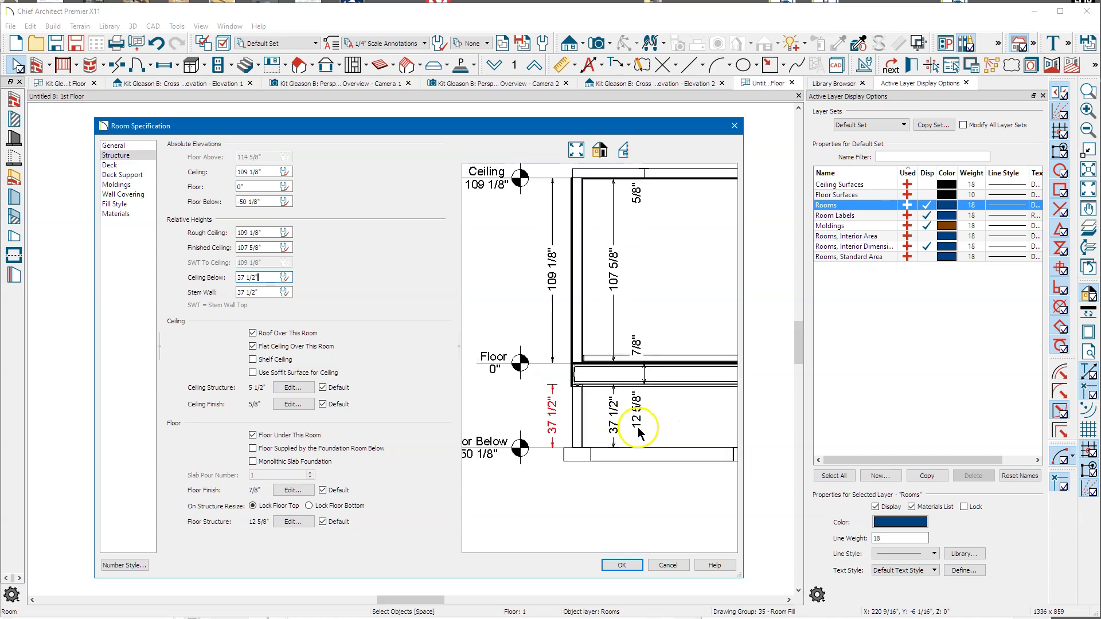
pyautogui.scroll(-1, 639, 430)
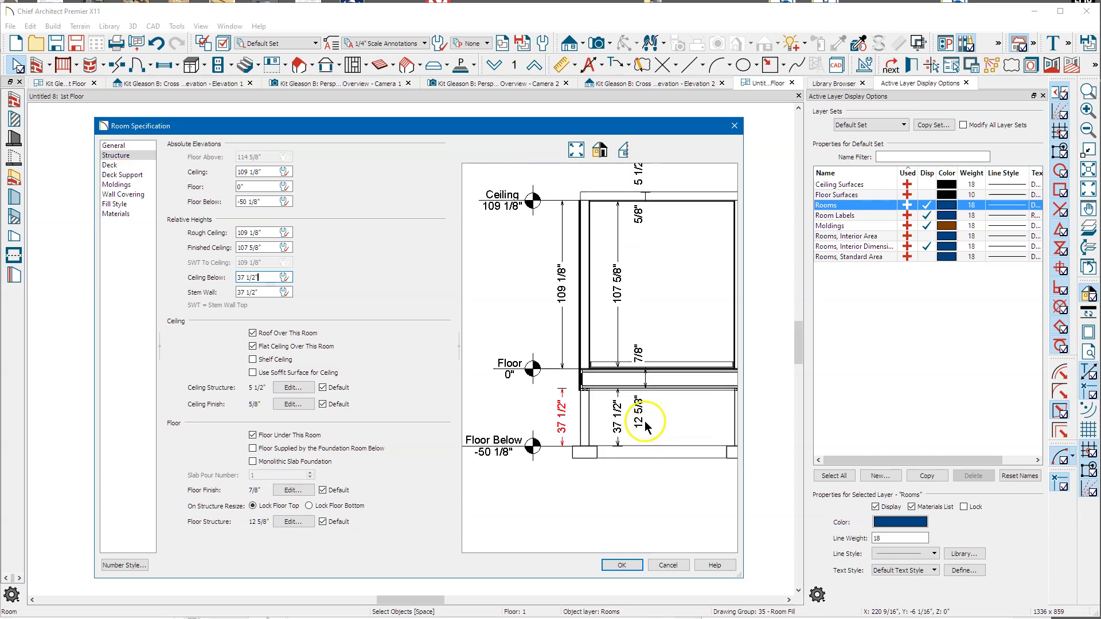
pyautogui.scroll(2, 612, 456)
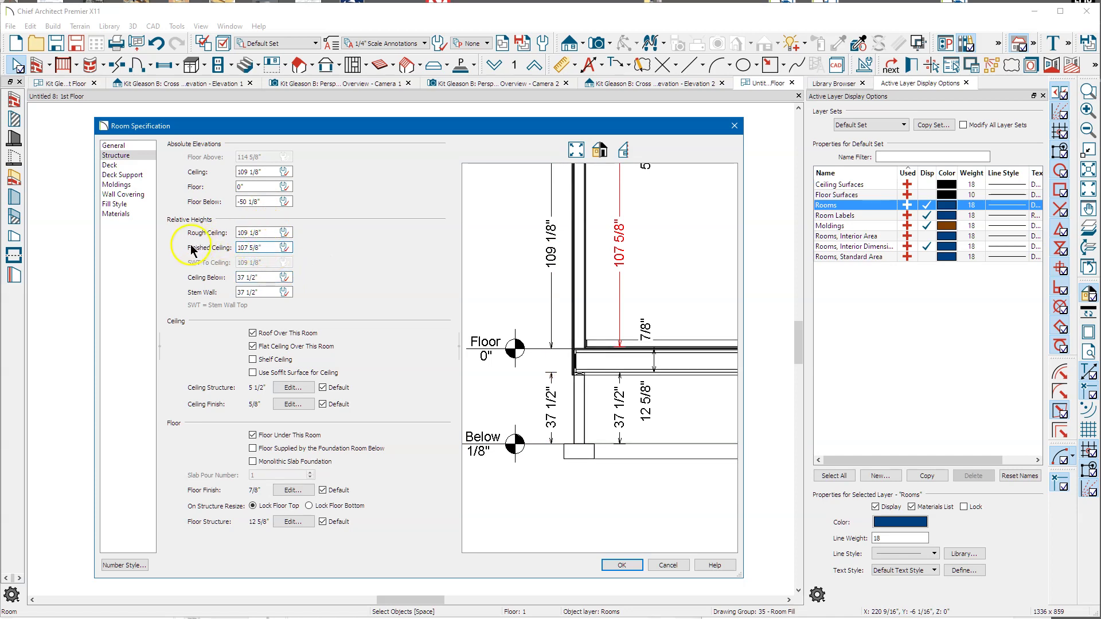
pyautogui.click(272, 246)
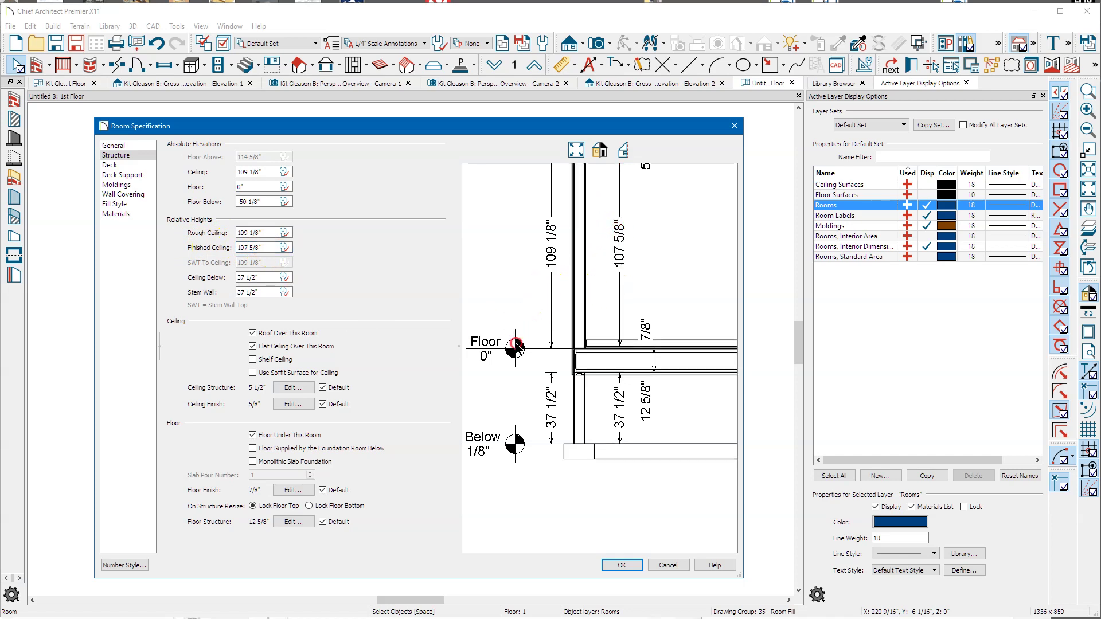
# Step: Examine the ceiling, floor and Floor Below elevations of the 1st floor room in the section preview and close the specification without applying it
pyautogui.scroll(1, 502, 261)
pyautogui.moveTo(611, 382); pyautogui.dragTo(617, 403)
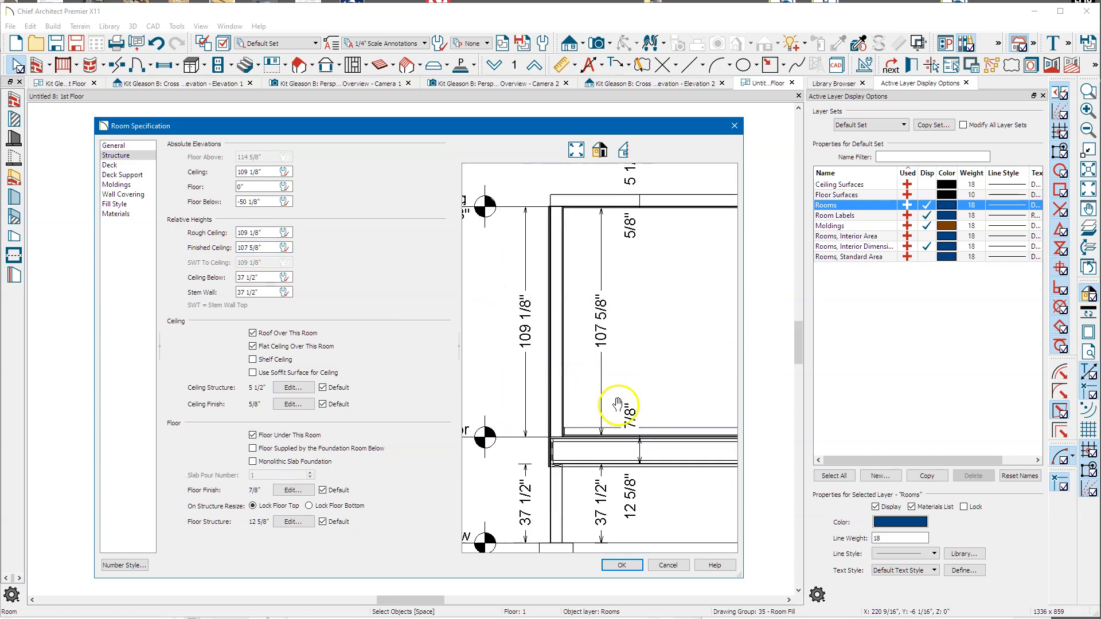
pyautogui.scroll(-2, 608, 295)
pyautogui.moveTo(599, 310); pyautogui.dragTo(642, 331)
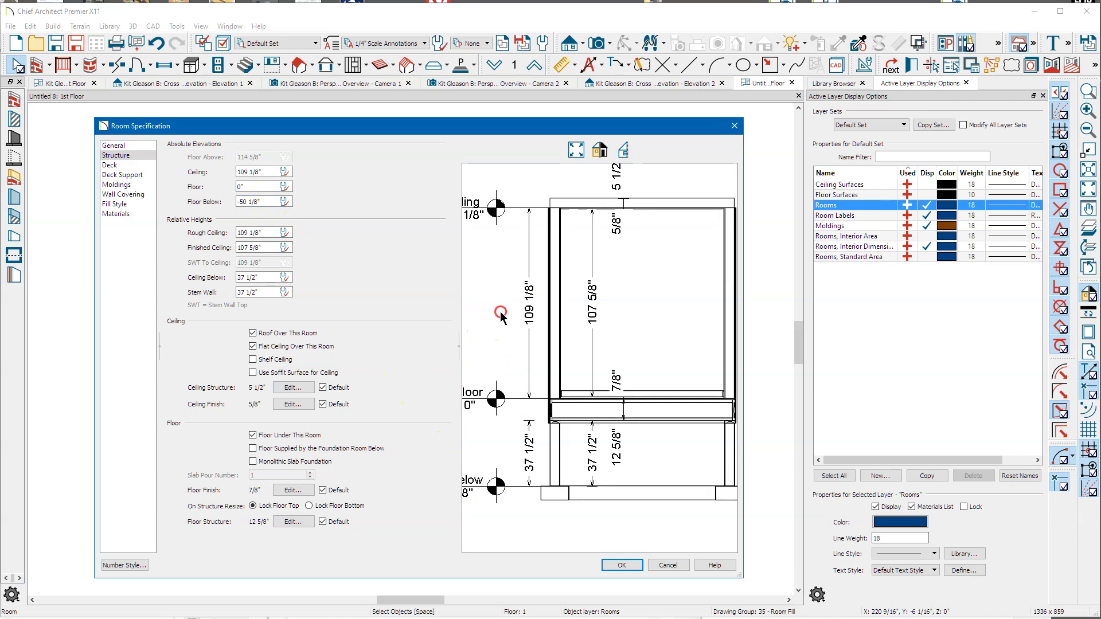
pyautogui.moveTo(525, 285); pyautogui.dragTo(574, 264)
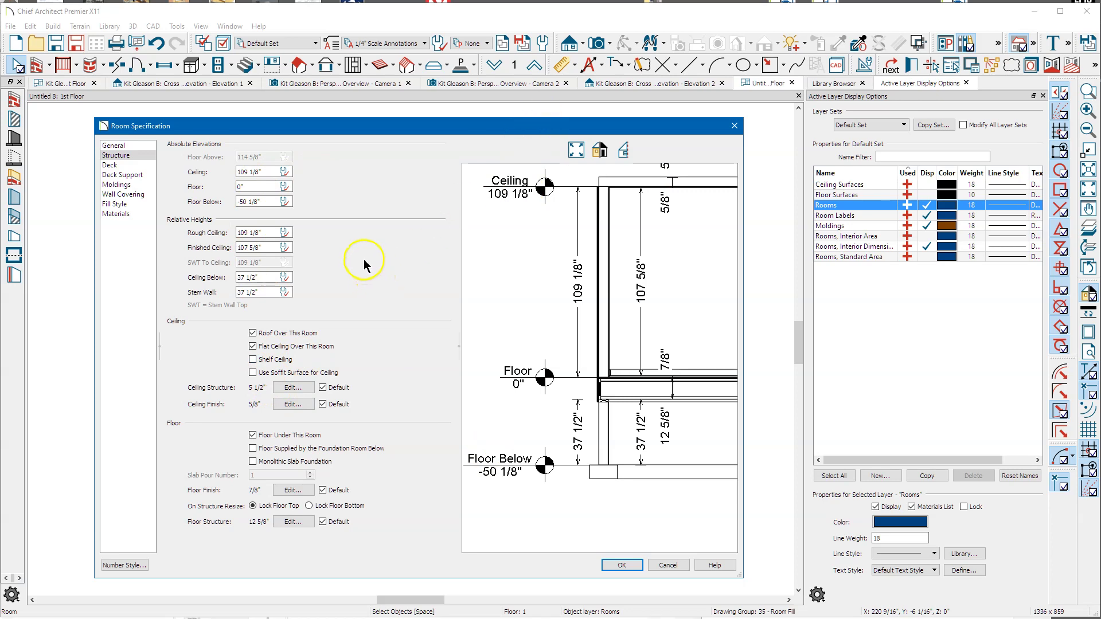
pyautogui.click(738, 127)
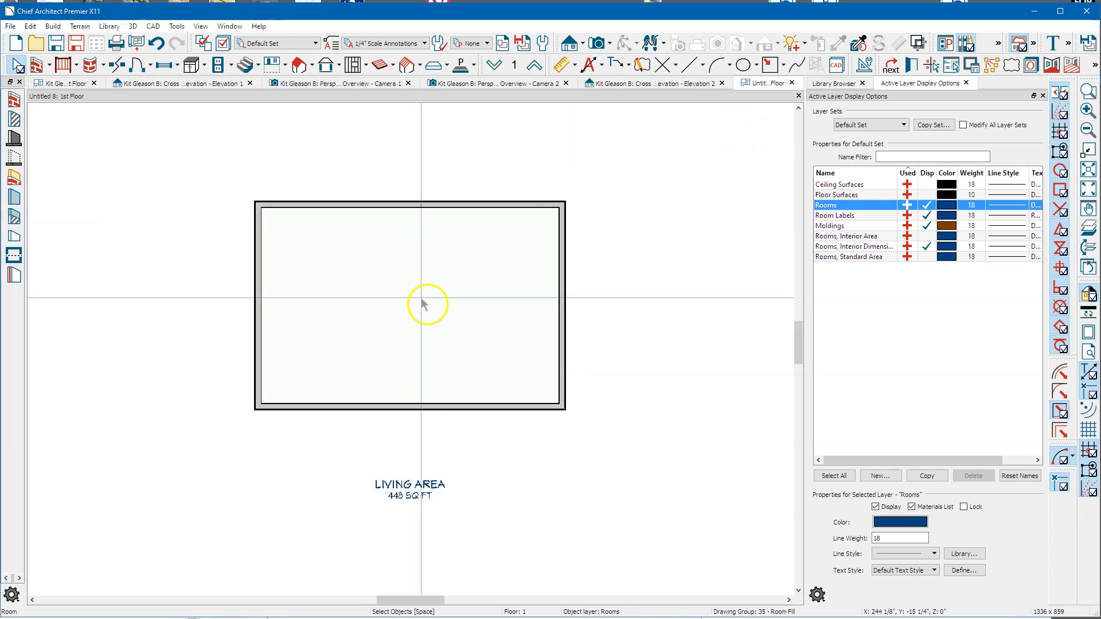
pyautogui.click(286, 67)
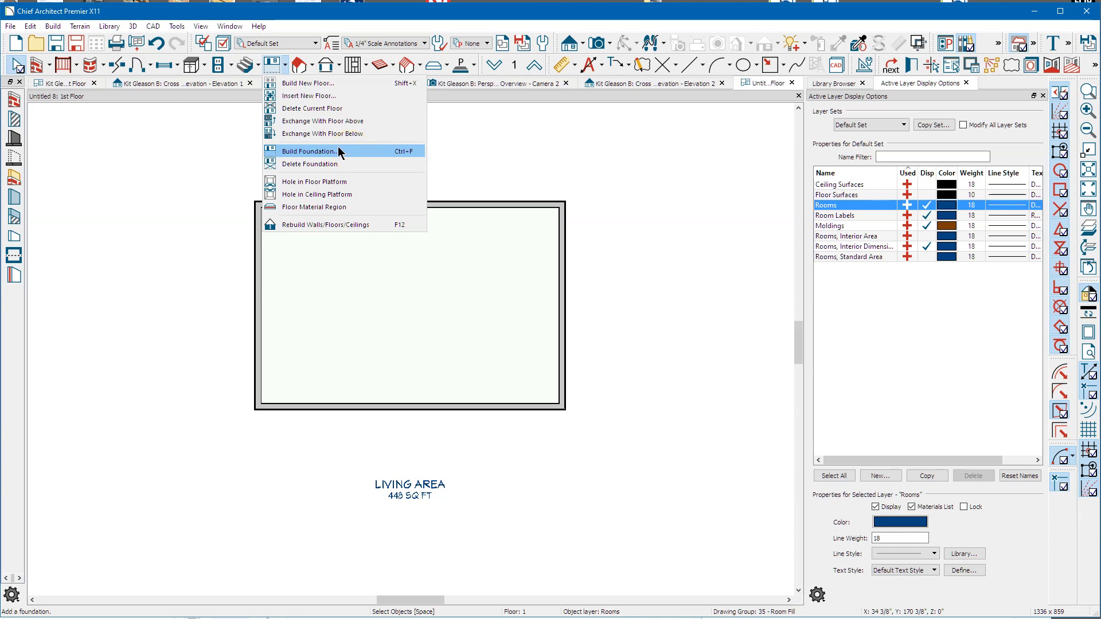
pyautogui.click(254, 448)
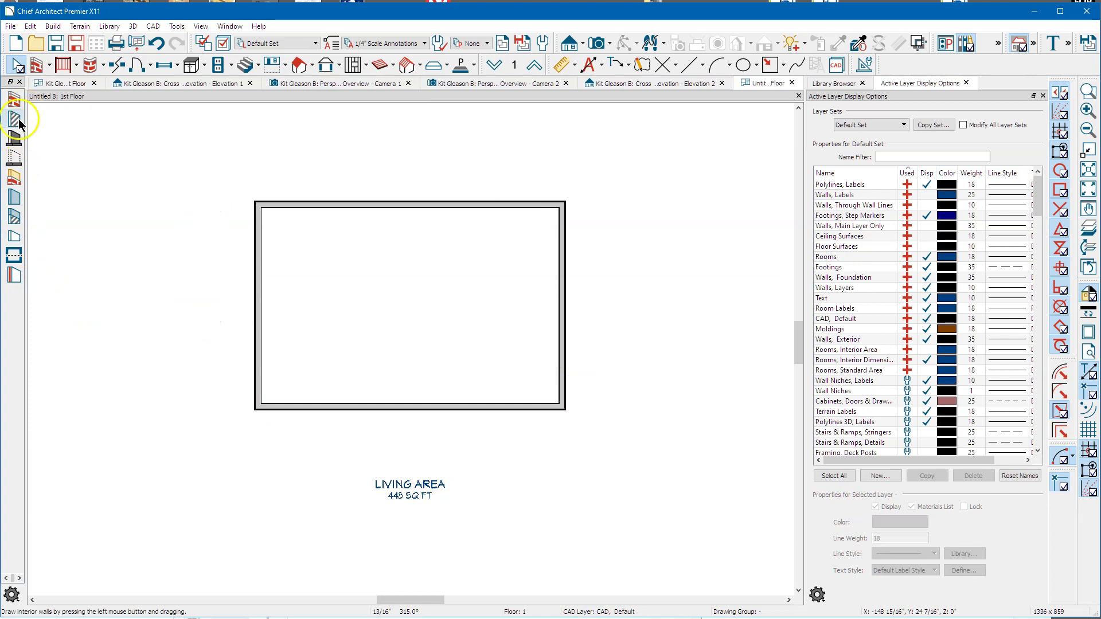
pyautogui.click(18, 159)
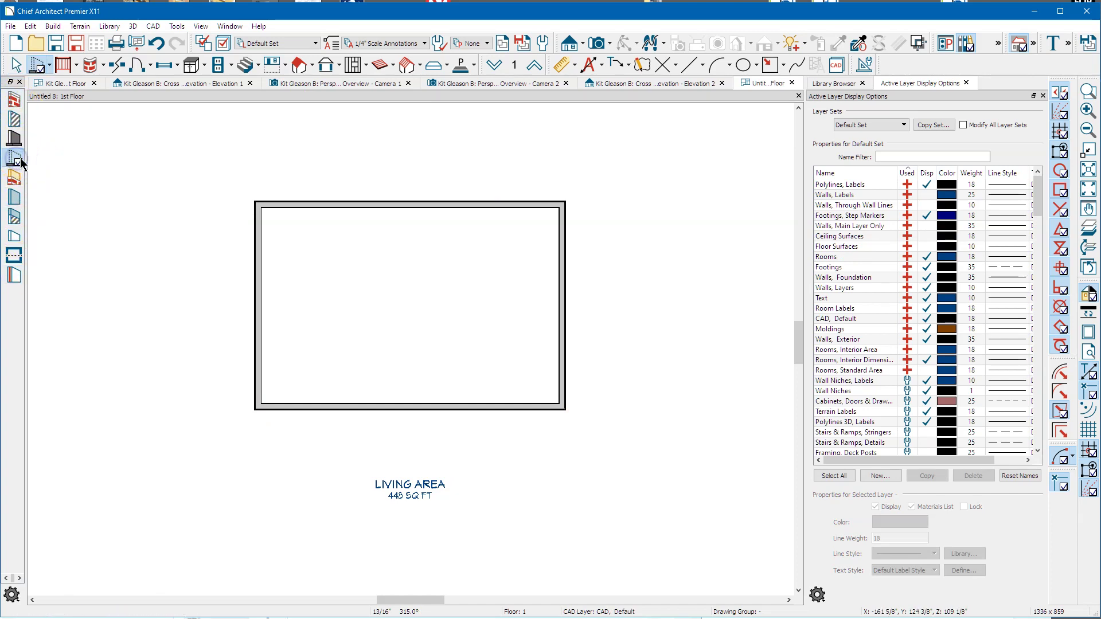
pyautogui.click(16, 160)
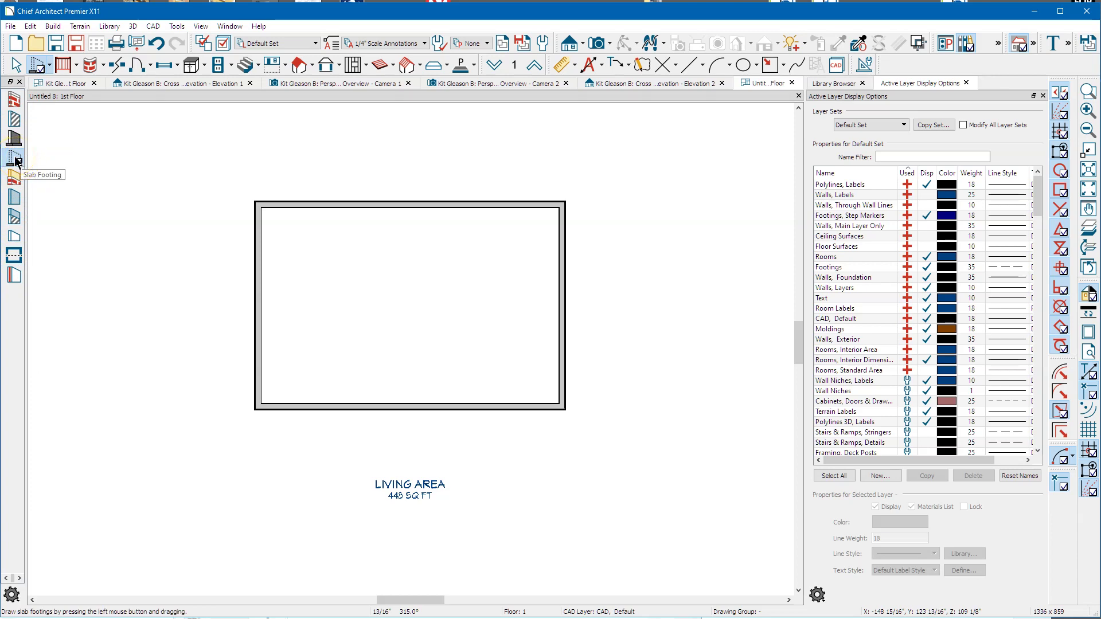
# Step: Go down to the foundation level, start a Straight Foundation Wall and agree to turn off Auto Rebuild Foundation
pyautogui.click(15, 140)
pyautogui.click(15, 140)
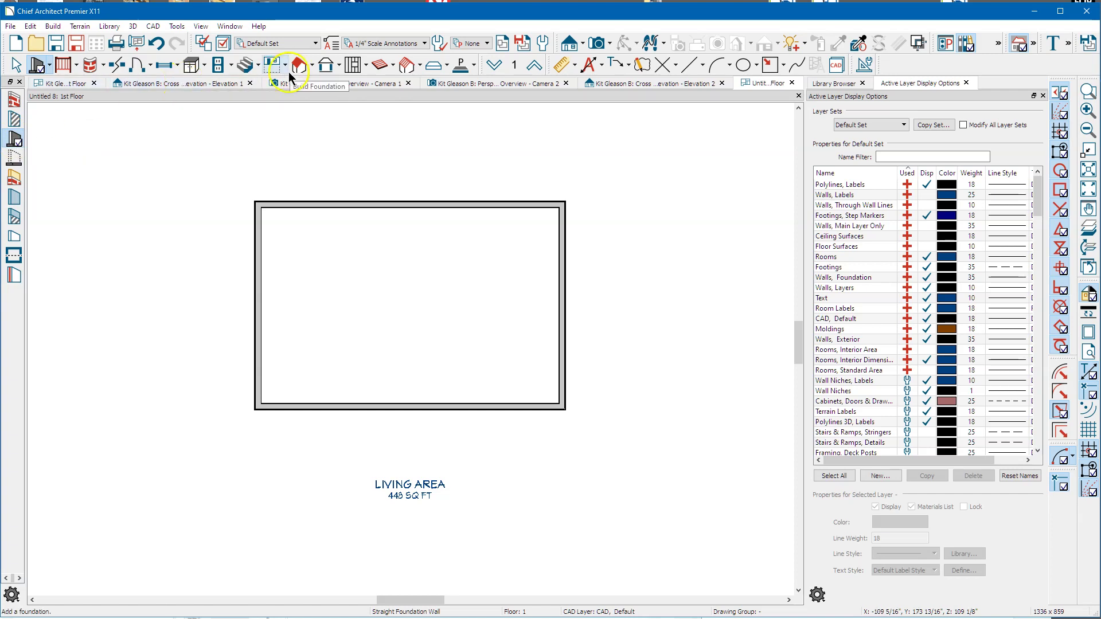
pyautogui.click(494, 65)
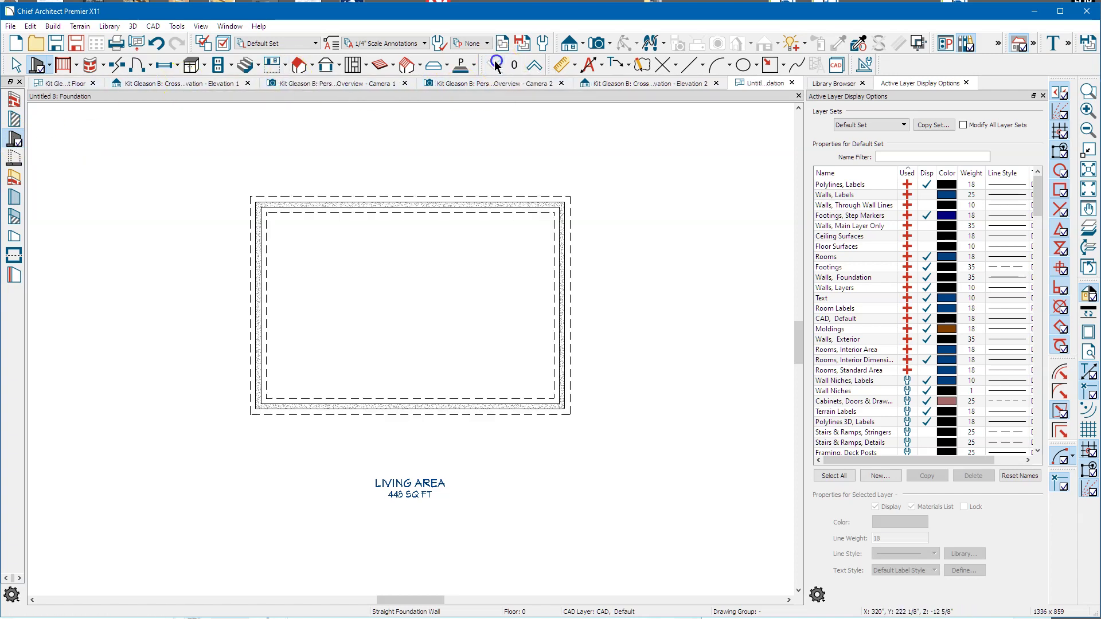
pyautogui.click(15, 142)
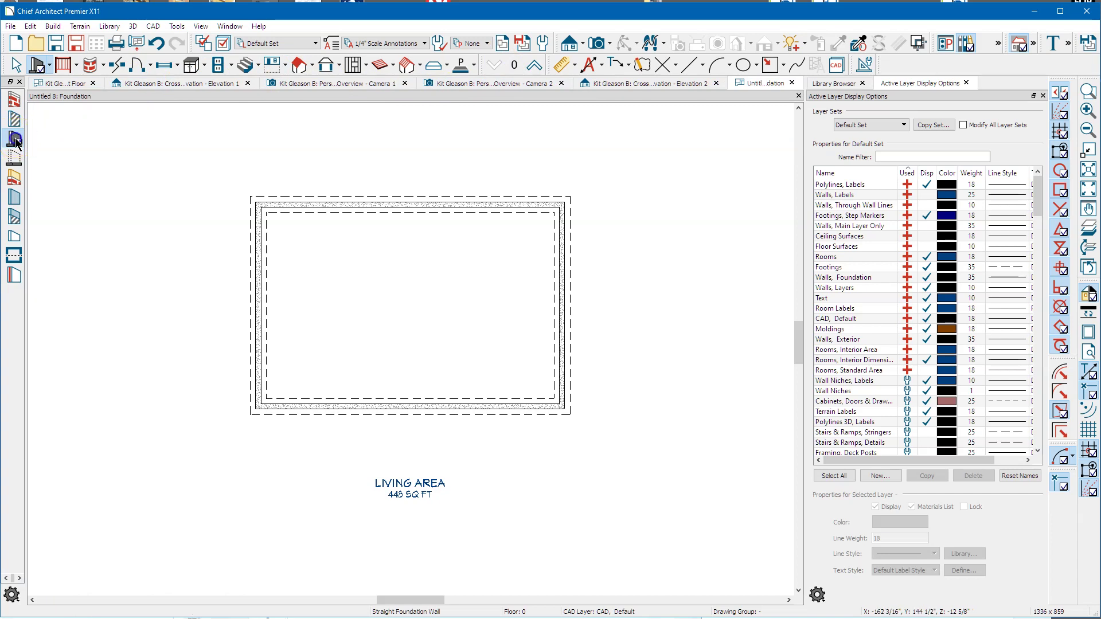
pyautogui.click(170, 190)
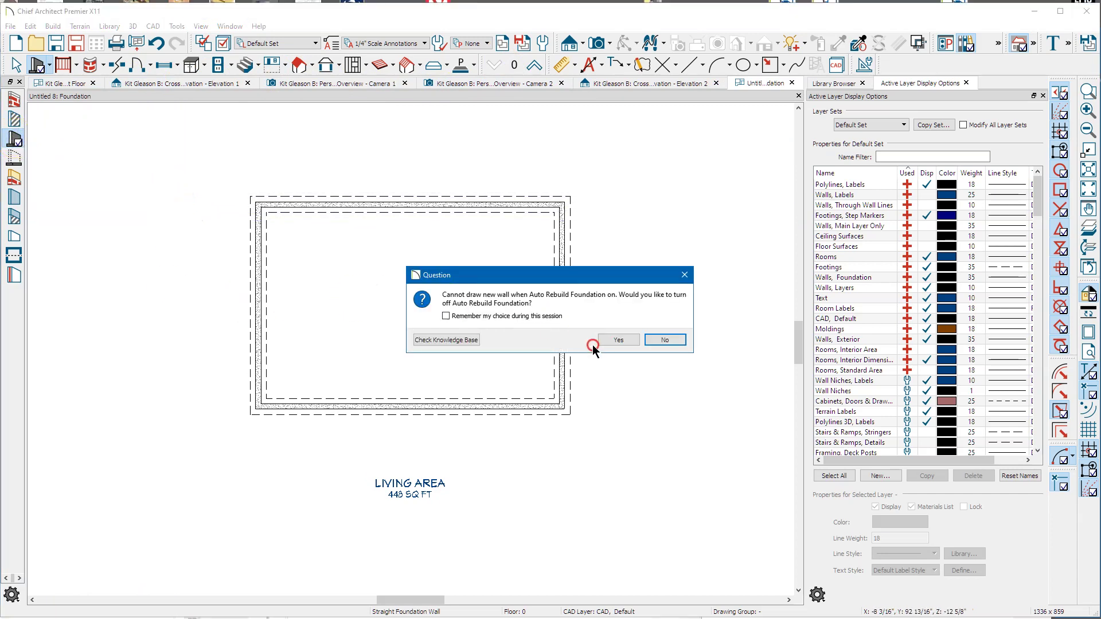
pyautogui.click(619, 341)
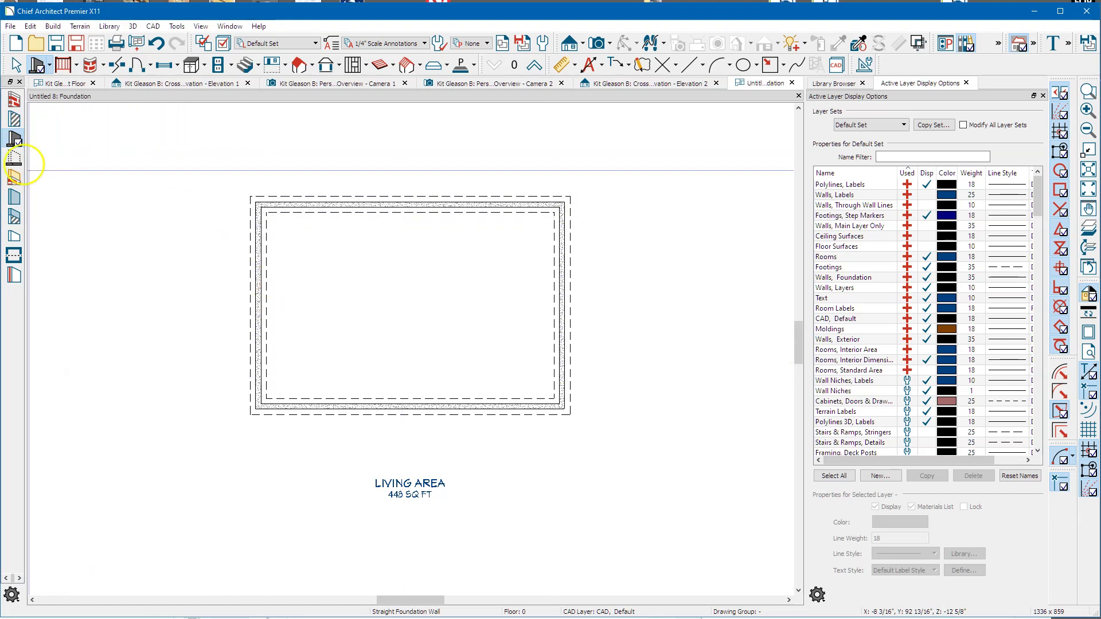
# Step: Draw a separate rectangular foundation wall room about 8'-10 1/2" wide beside the existing foundation
pyautogui.moveTo(95, 178); pyautogui.dragTo(95, 378)
pyautogui.moveTo(95, 379)
pyautogui.mouseDown()
pyautogui.moveTo(196, 378)
pyautogui.moveTo(184, 332)
pyautogui.moveTo(209, 172)
pyautogui.moveTo(95, 177)
pyautogui.mouseUp()
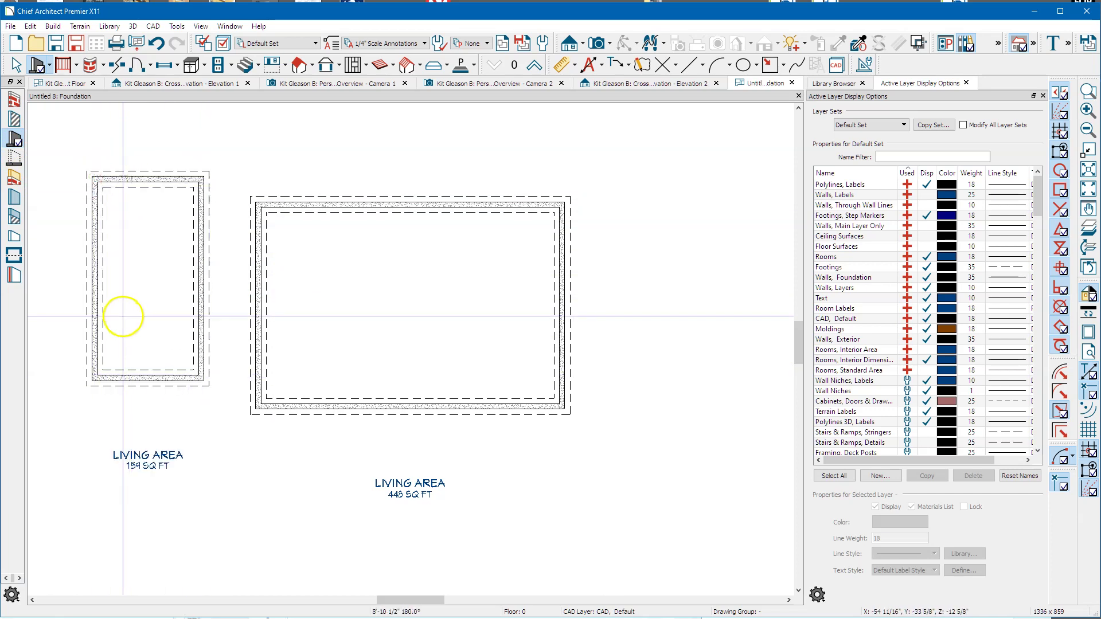
pyautogui.press('space')
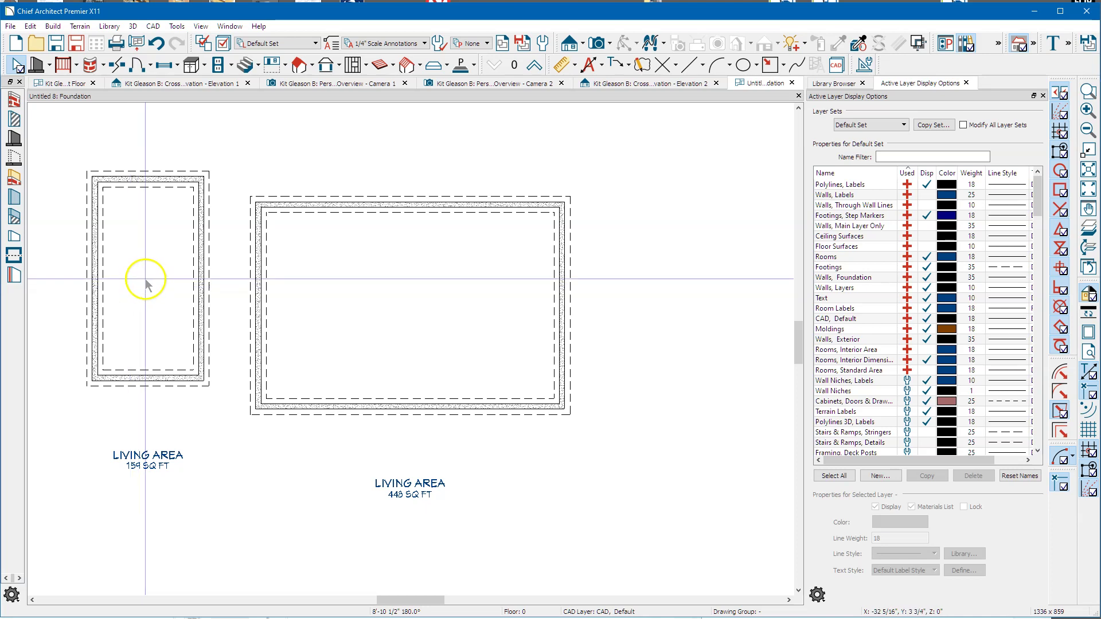
# Step: Open the structure specification of the small foundation room and set its absolute Floor elevation to 96"
pyautogui.click(144, 278)
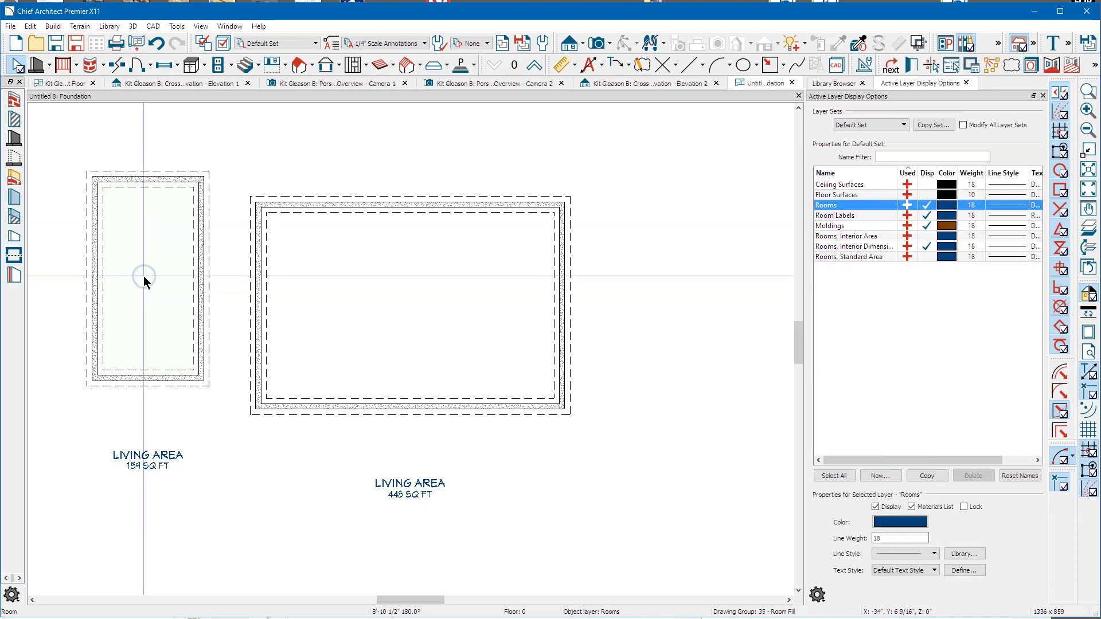
pyautogui.doubleClick(143, 277)
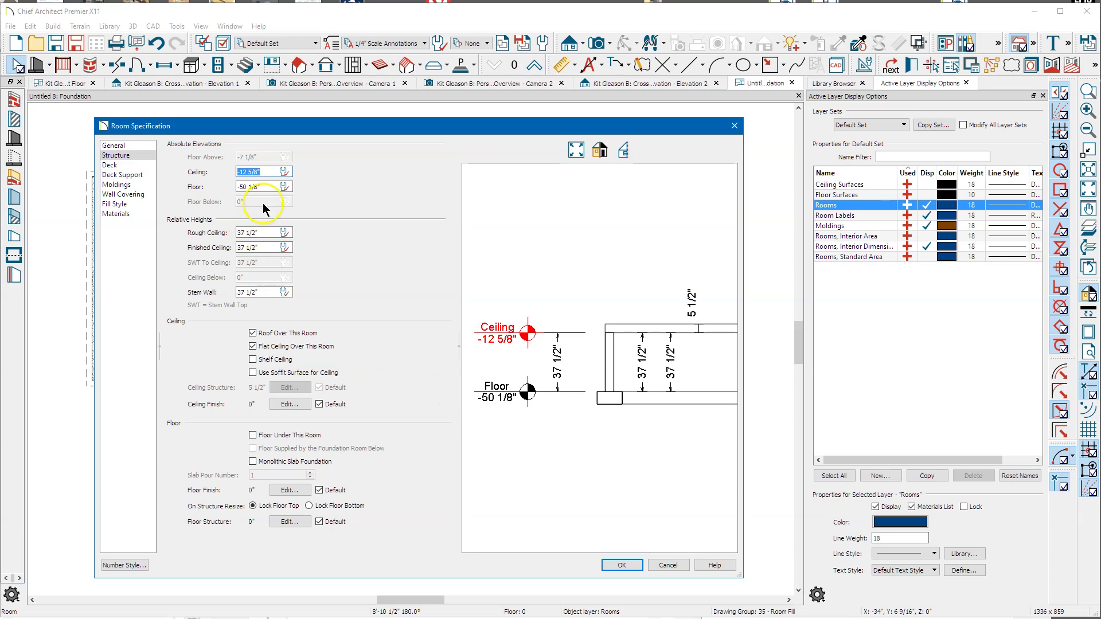
pyautogui.click(270, 185)
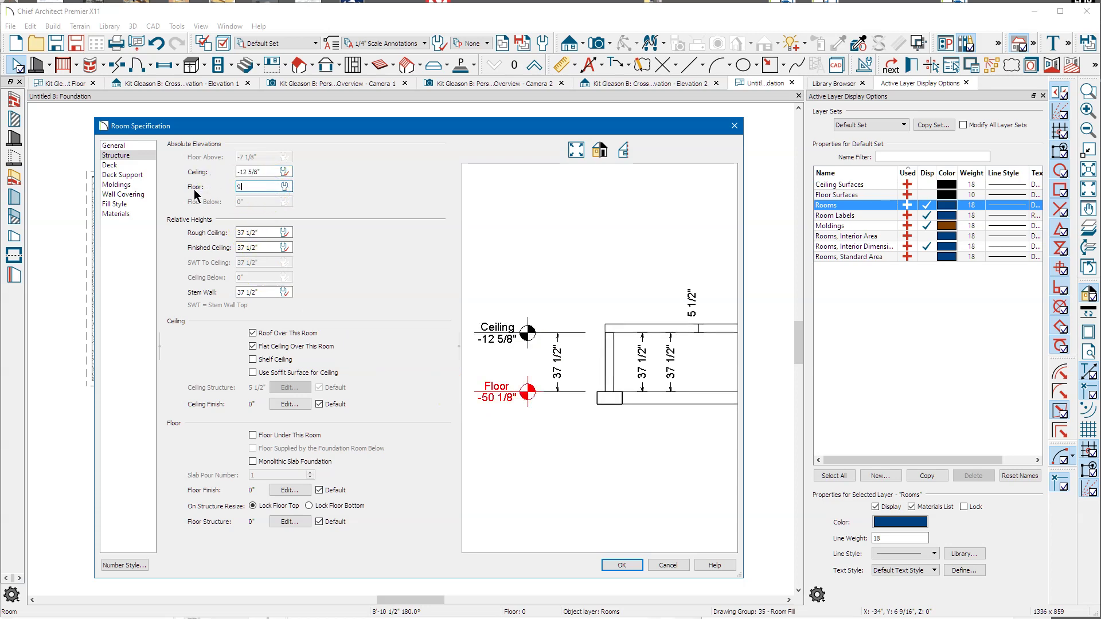
pyautogui.click(260, 228)
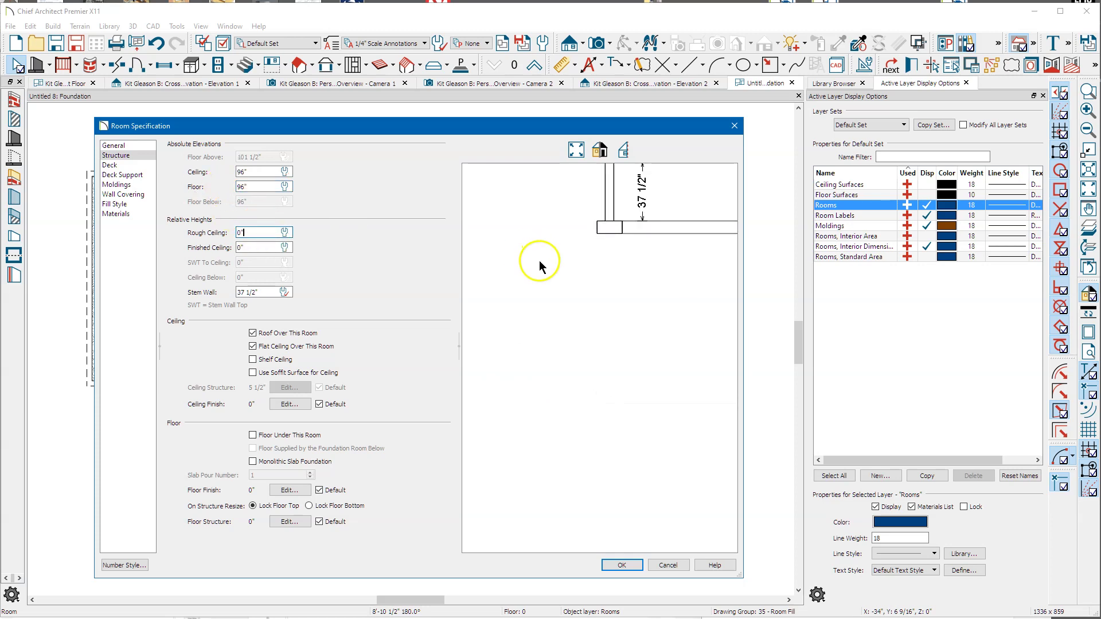
pyautogui.moveTo(549, 249)
pyautogui.mouseDown()
pyautogui.moveTo(546, 302)
pyautogui.moveTo(504, 431)
pyautogui.moveTo(487, 434)
pyautogui.mouseUp()
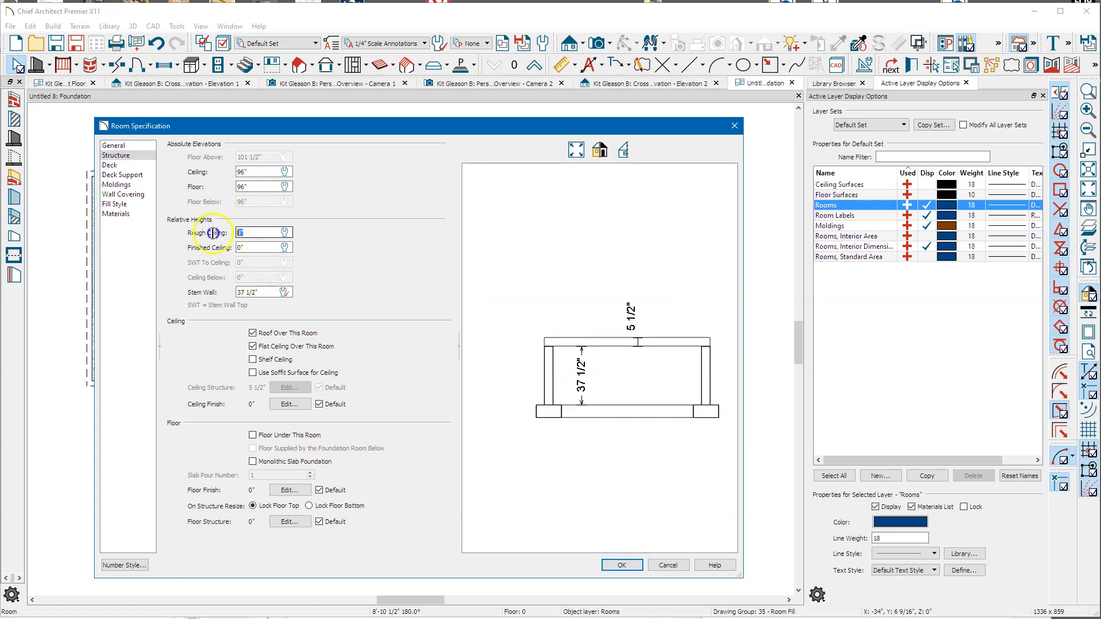
# Step: Set the small foundation room's Rough Ceiling and Stem Wall heights to 96" and apply the specification
pyautogui.write('96')
pyautogui.press('Tab')
pyautogui.write('96')
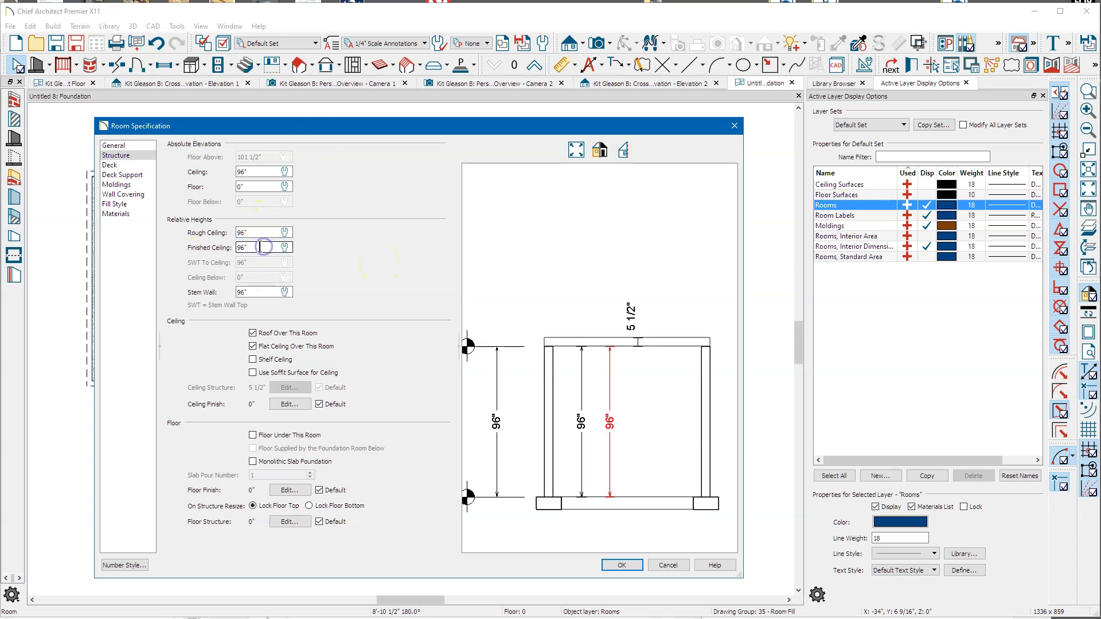
pyautogui.scroll(-2, 571, 212)
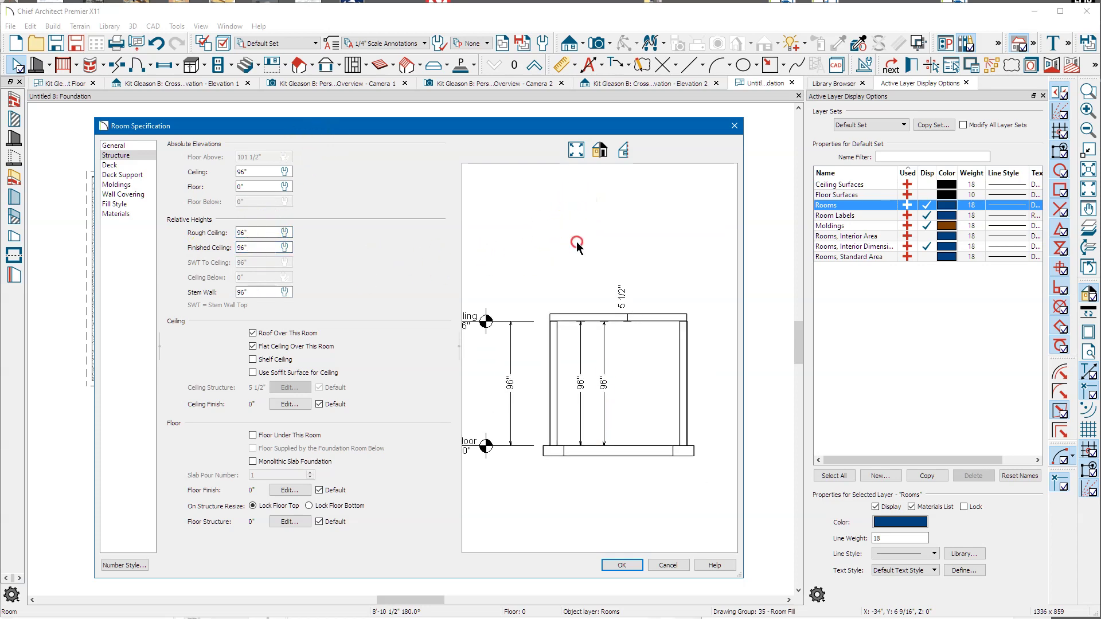
pyautogui.moveTo(474, 256); pyautogui.dragTo(502, 236, button='middle')
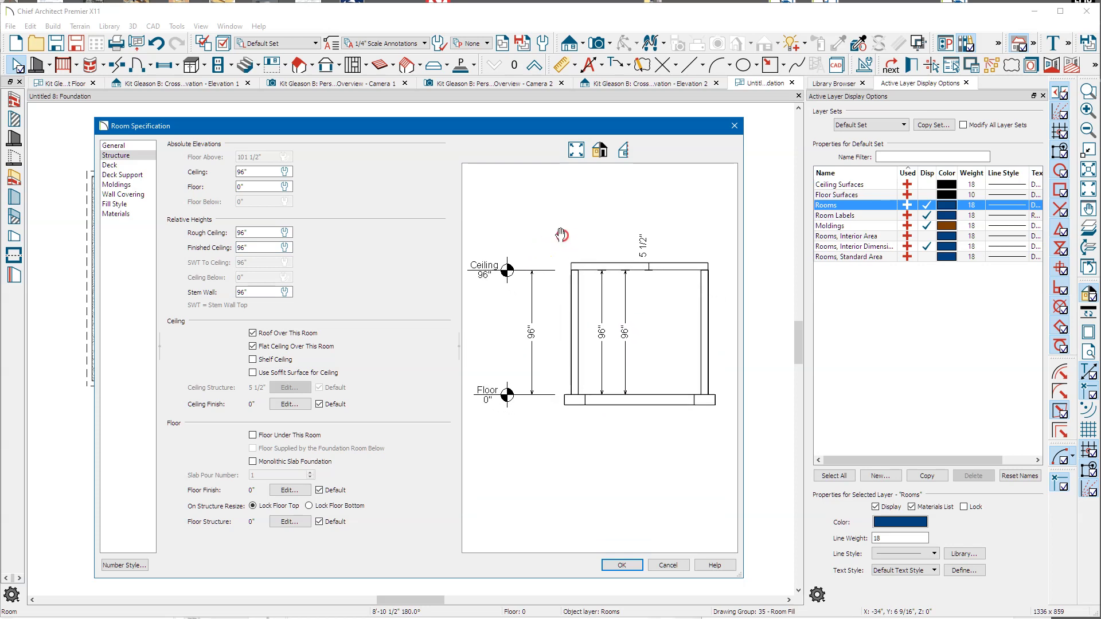
pyautogui.click(622, 565)
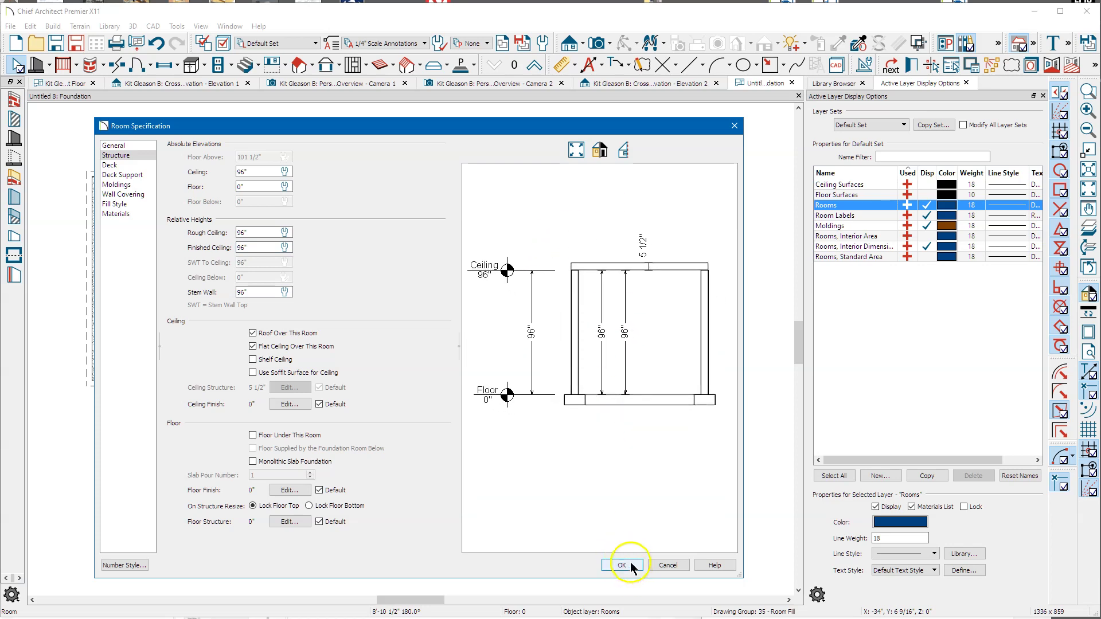
# Step: Open a Perspective Full Overview and compare the heights of the separate foundation room and the house foundation
pyautogui.click(610, 46)
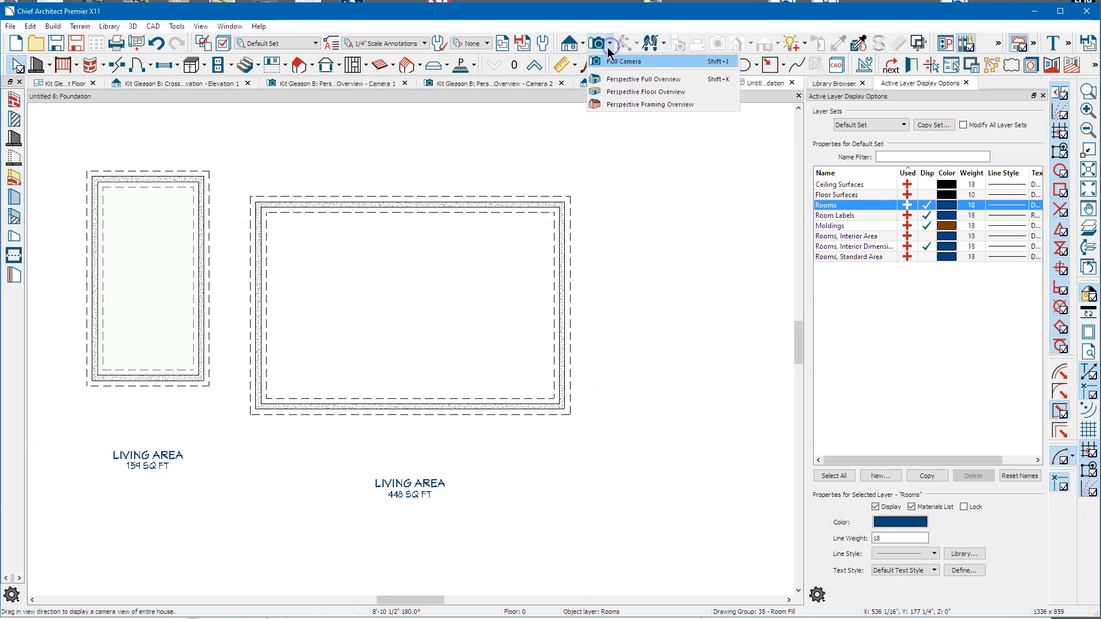
pyautogui.click(642, 80)
pyautogui.moveTo(342, 348); pyautogui.dragTo(335, 294)
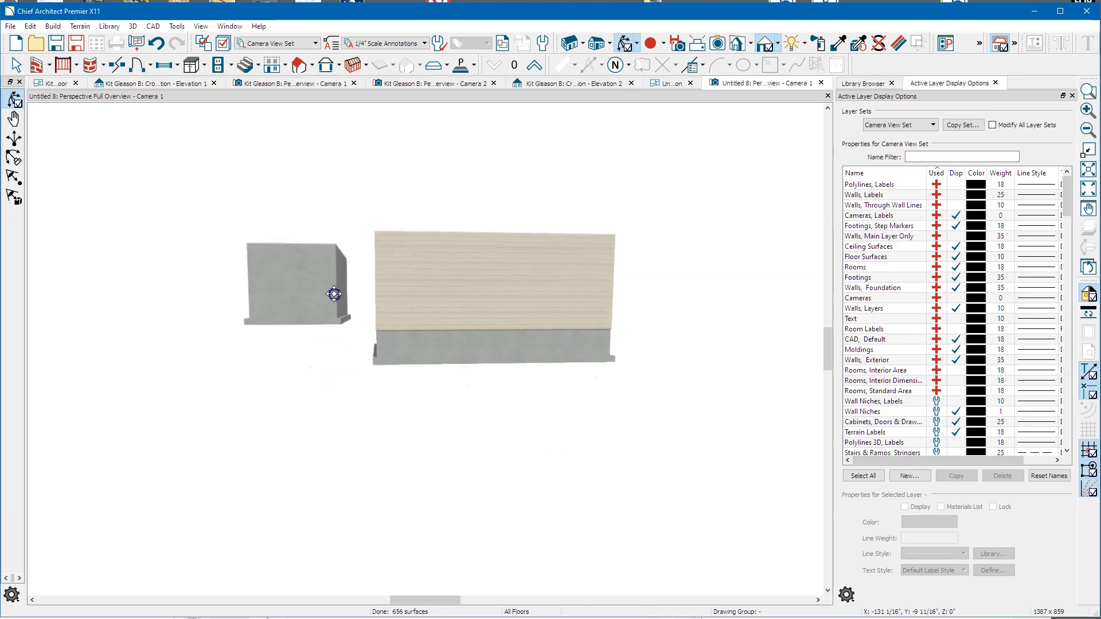
pyautogui.moveTo(282, 243); pyautogui.dragTo(341, 267)
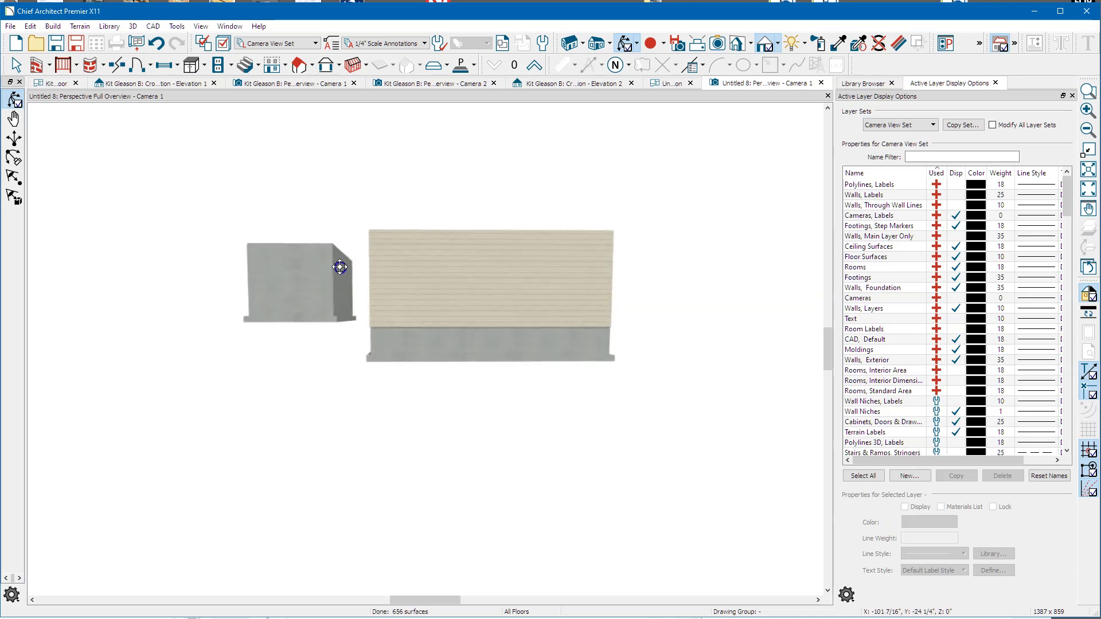
pyautogui.press('space')
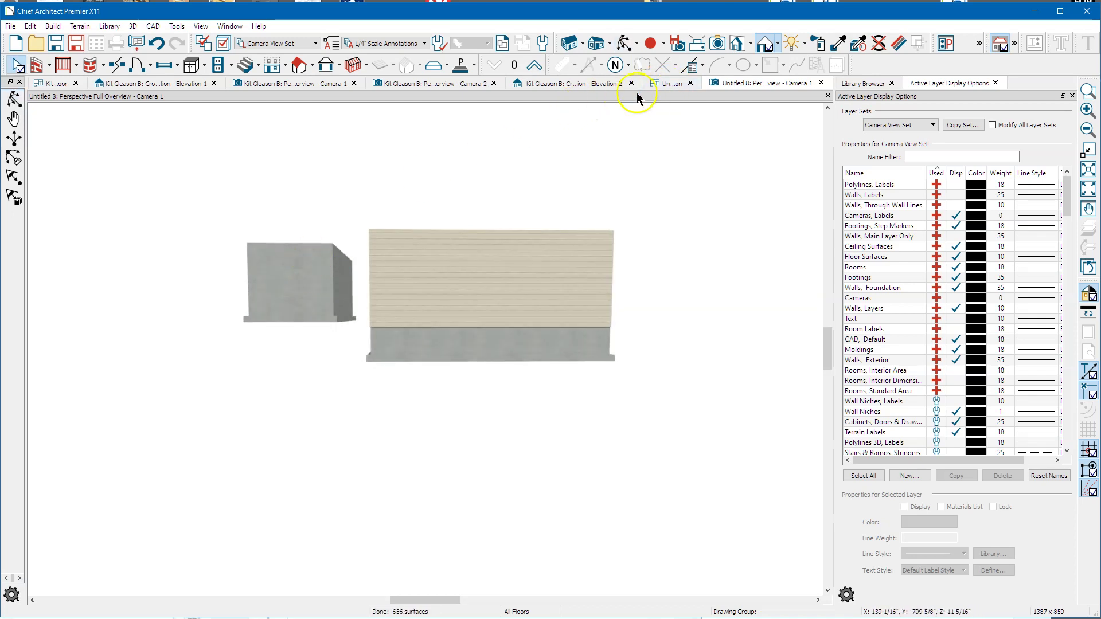
# Step: Return to the foundation plan, reopen the small room's structure specification and set its absolute Floor elevation to -96"
pyautogui.hotkey('ctrl', 'Tab')
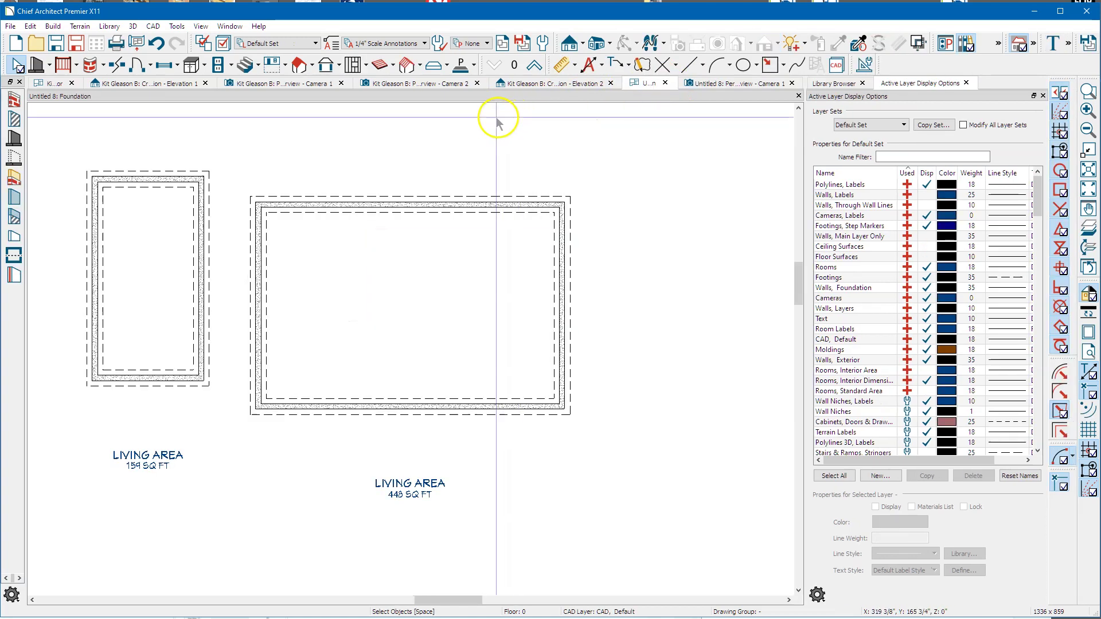
pyautogui.hscroll(-2, 598, 229)
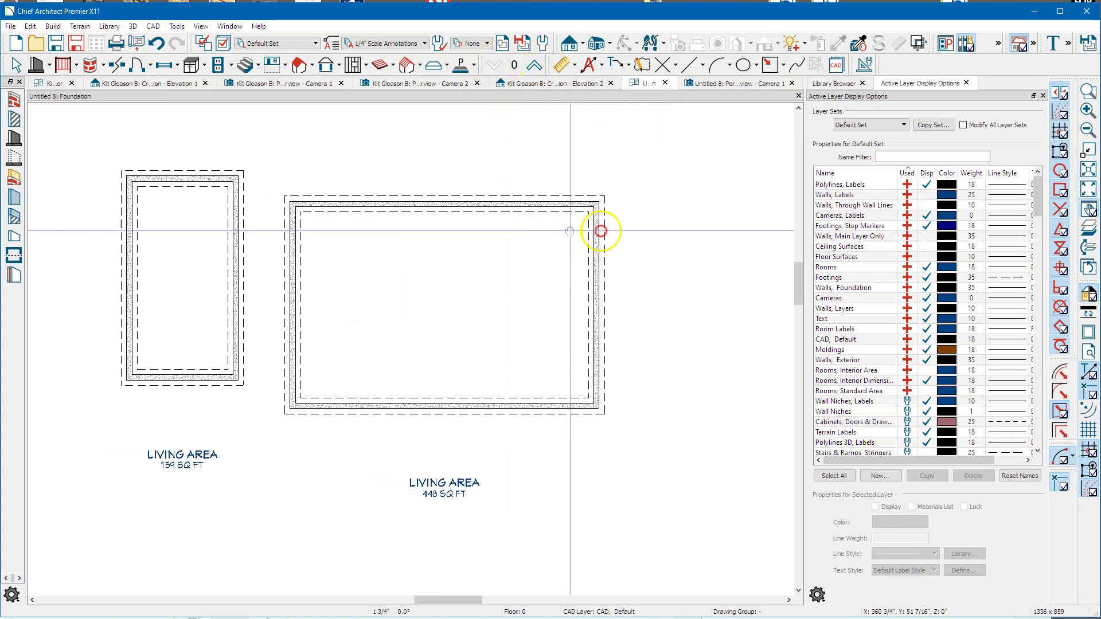
pyautogui.moveTo(132, 150); pyautogui.dragTo(291, 405)
pyautogui.click(290, 405)
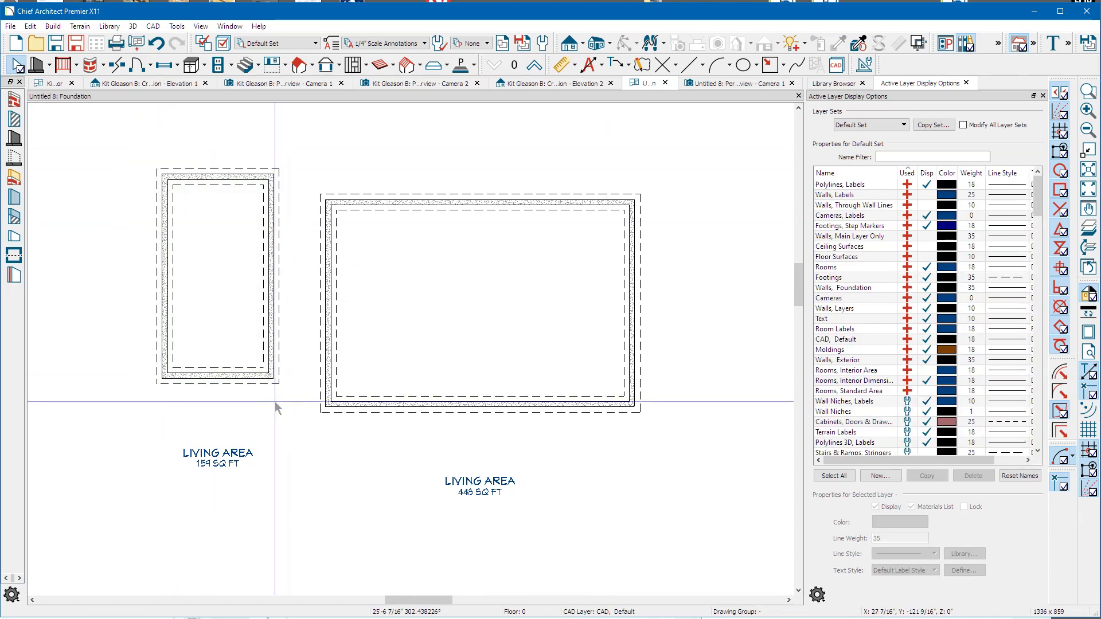
pyautogui.doubleClick(216, 310)
pyautogui.click(255, 171)
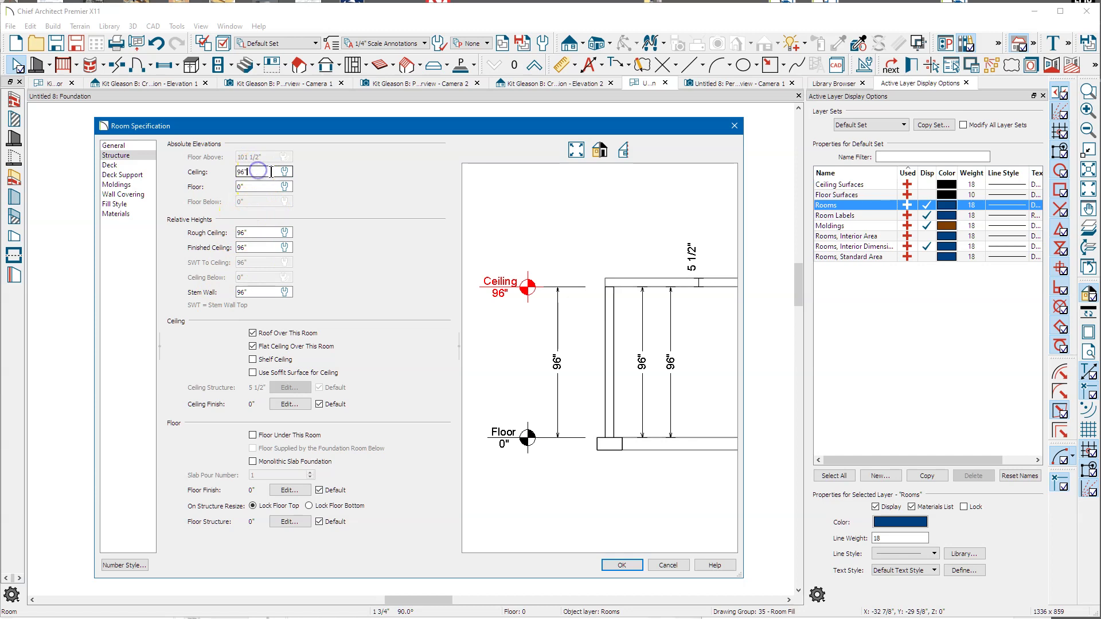
pyautogui.click(255, 187)
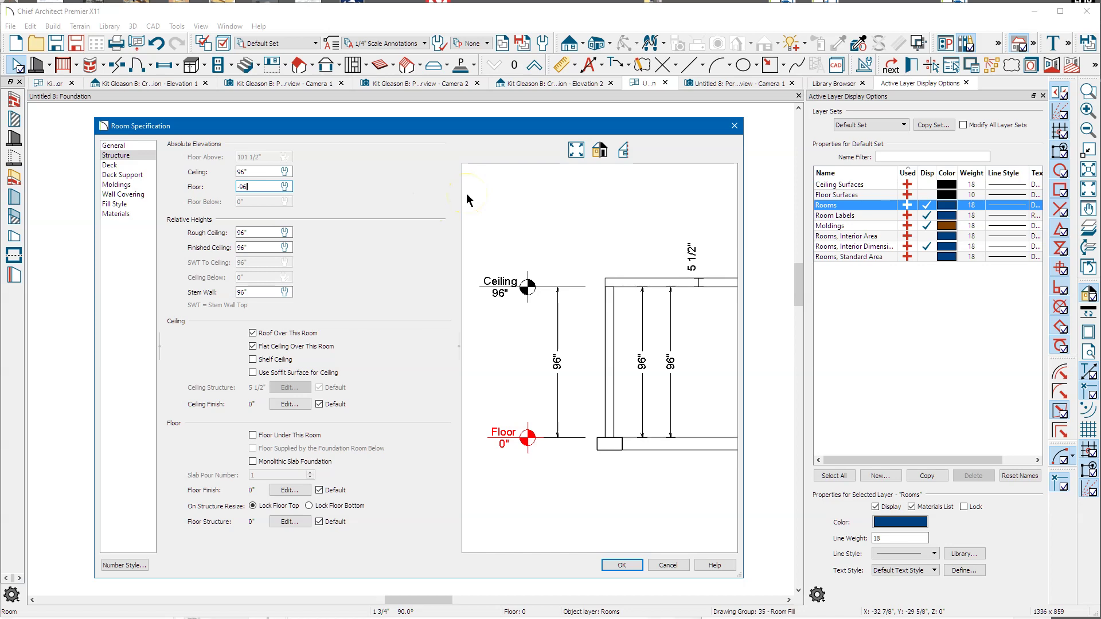
# Step: Set the small foundation room's relative Rough Ceiling height to 96"
pyautogui.click(261, 233)
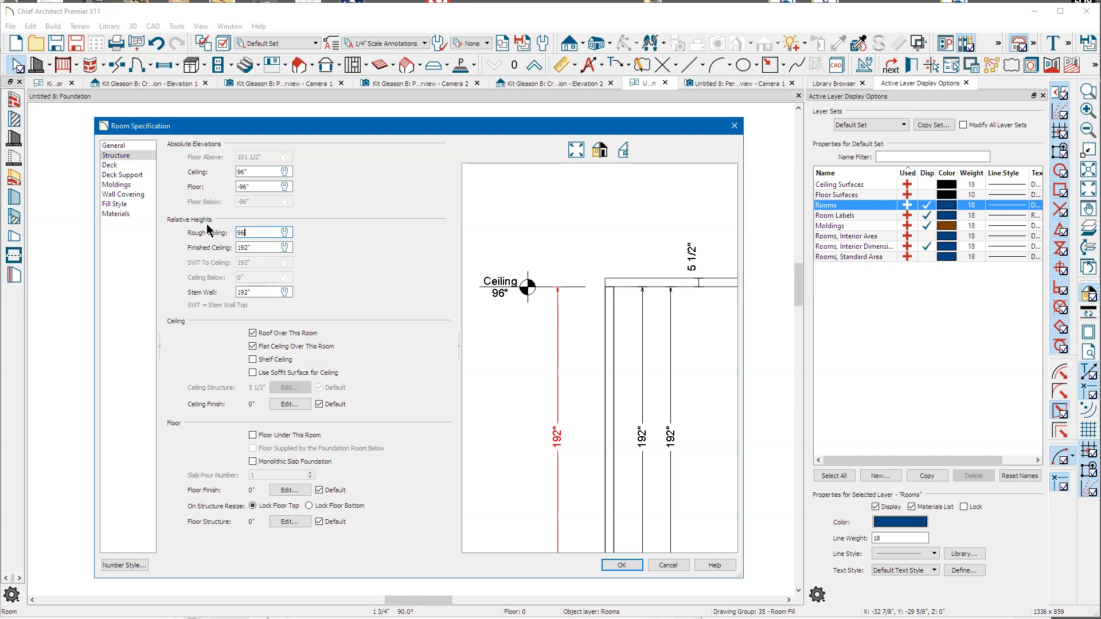
pyautogui.click(257, 246)
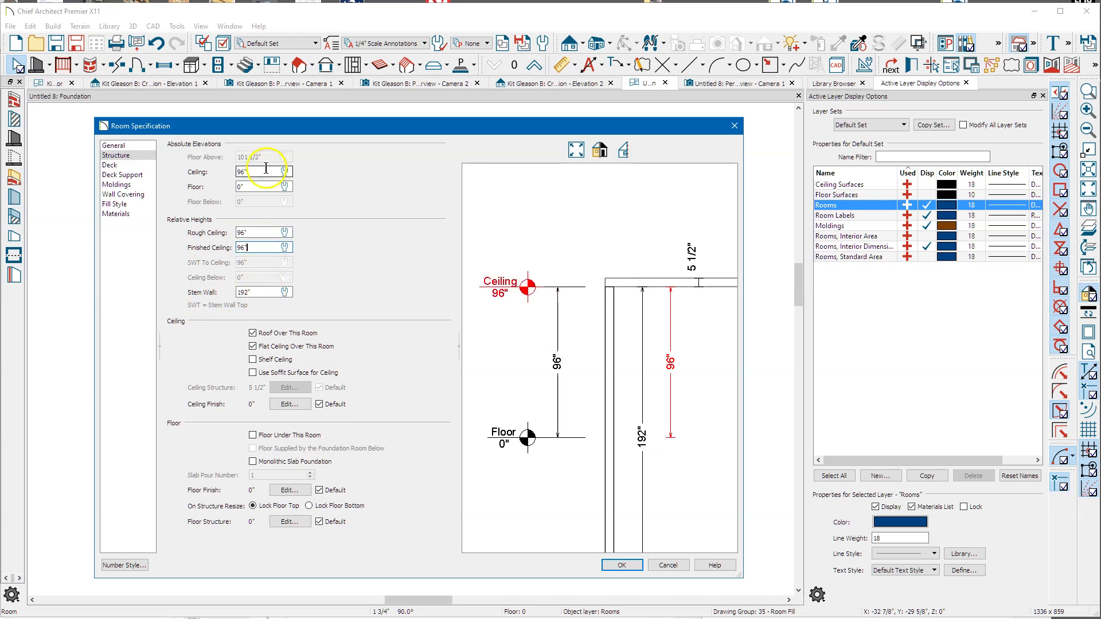
pyautogui.click(235, 187)
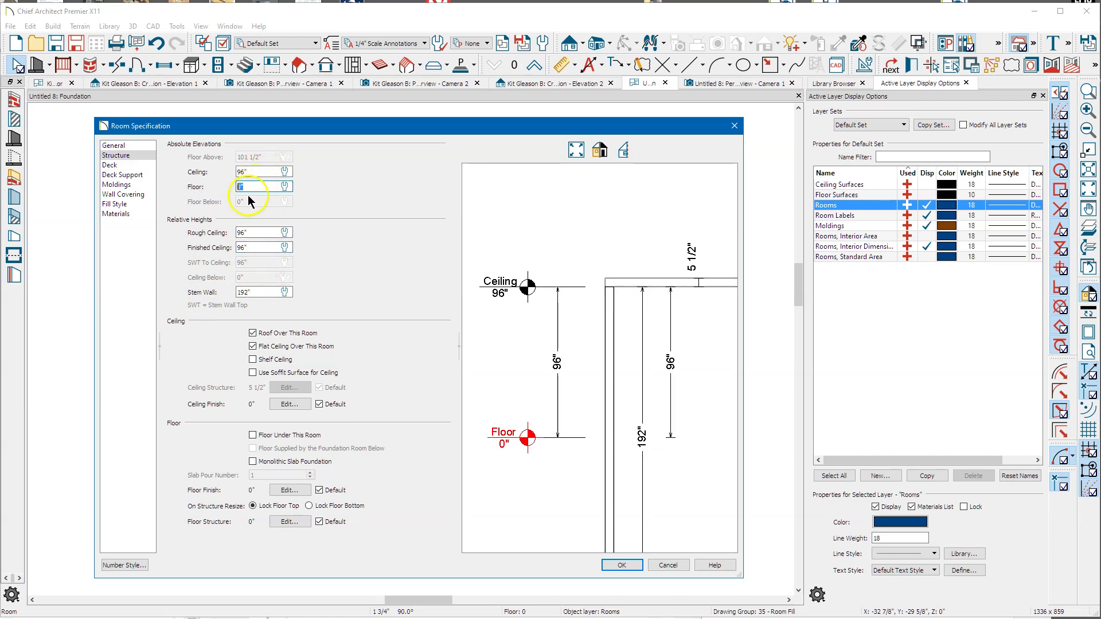
# Step: Try an absolute Ceiling elevation of -96" for the small room and inspect the complete section preview
pyautogui.click(257, 171)
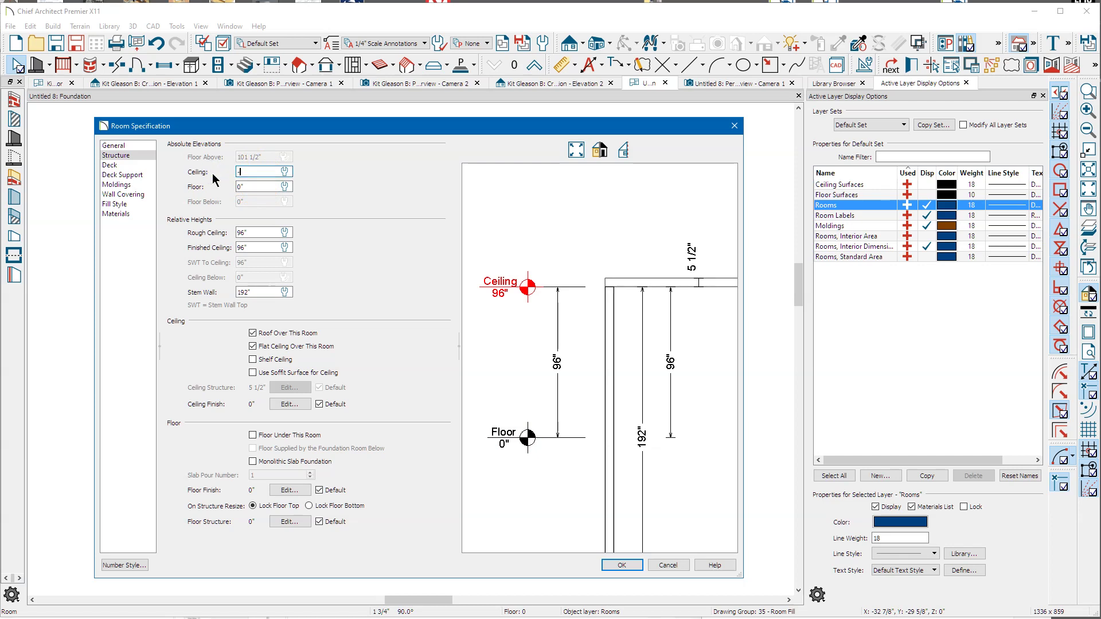
pyautogui.click(252, 188)
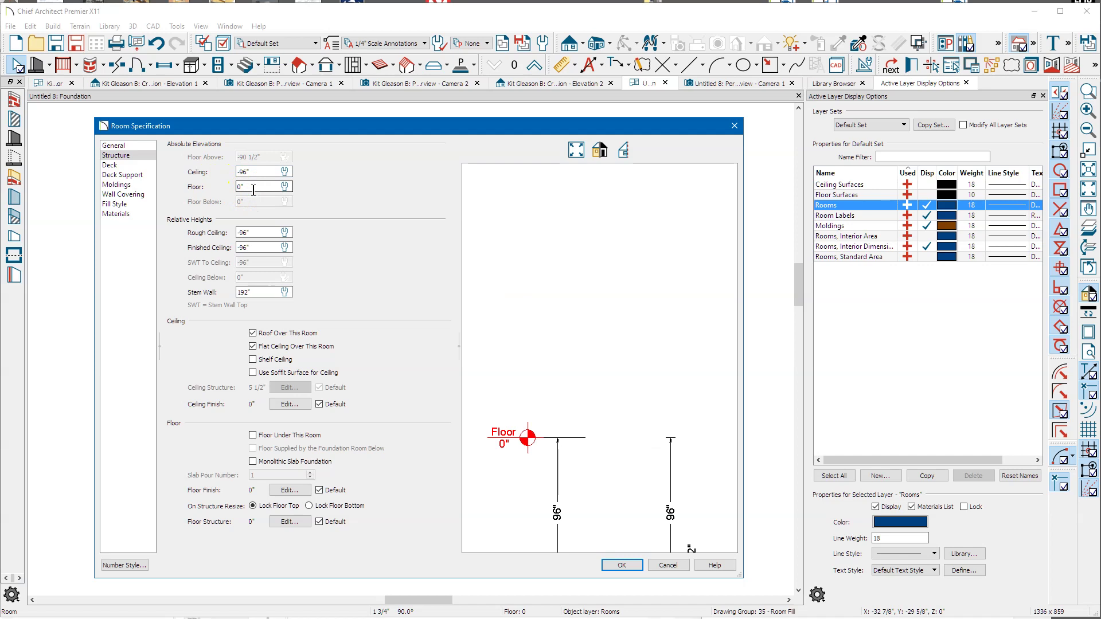
pyautogui.scroll(-5, 474, 287)
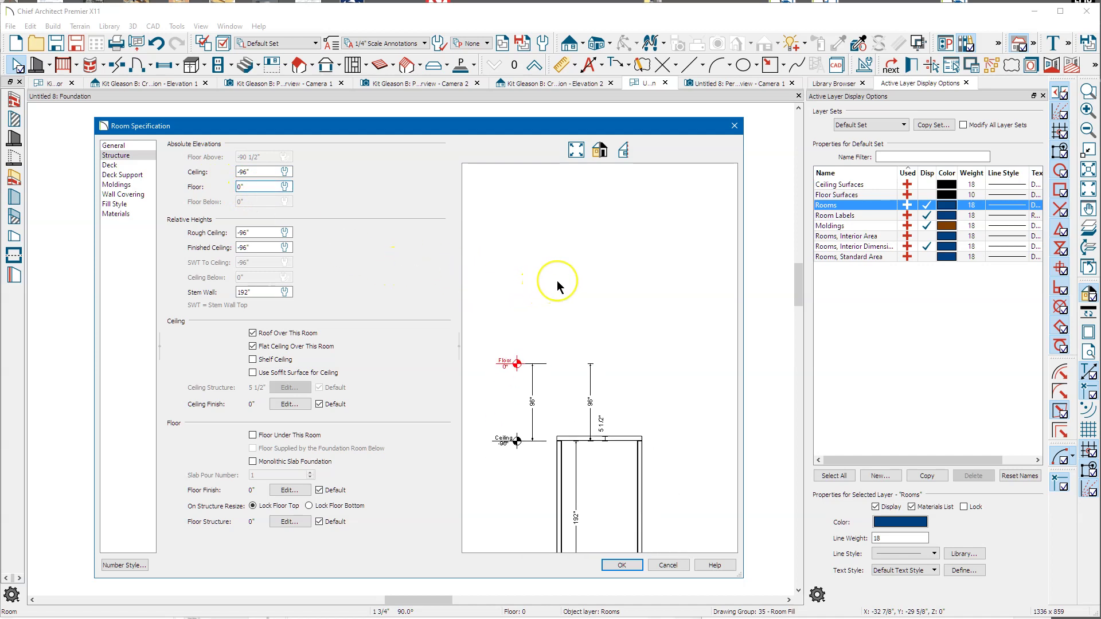
# Step: Set the small foundation room's Rough Ceiling to 0" and its Stem Wall height to 96", and apply the specification
pyautogui.click(255, 231)
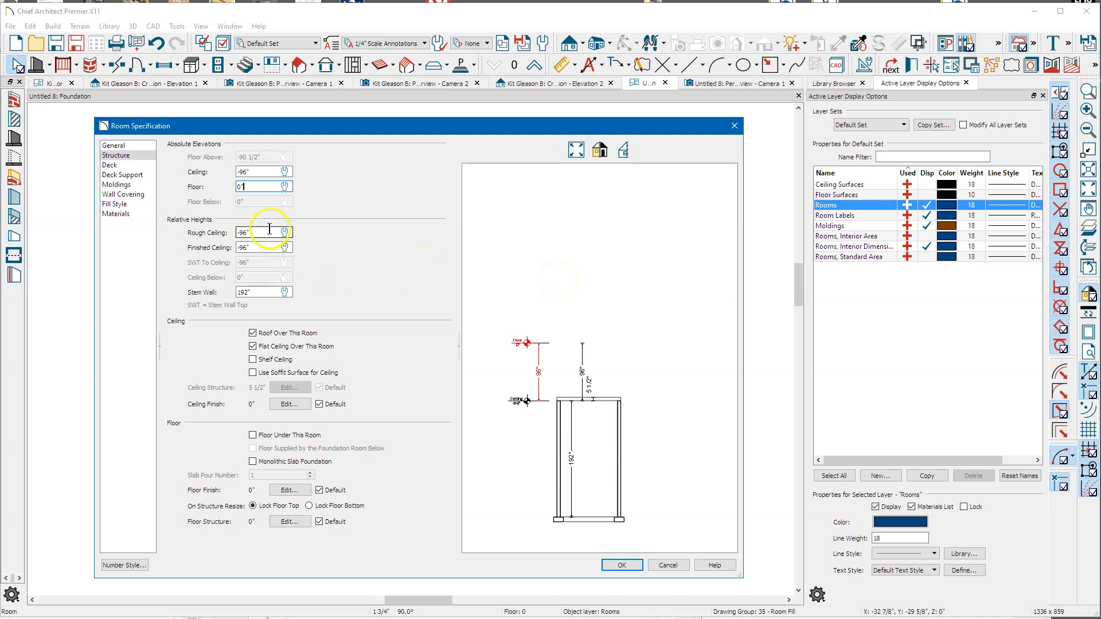
pyautogui.doubleClick(261, 231)
pyautogui.write('0')
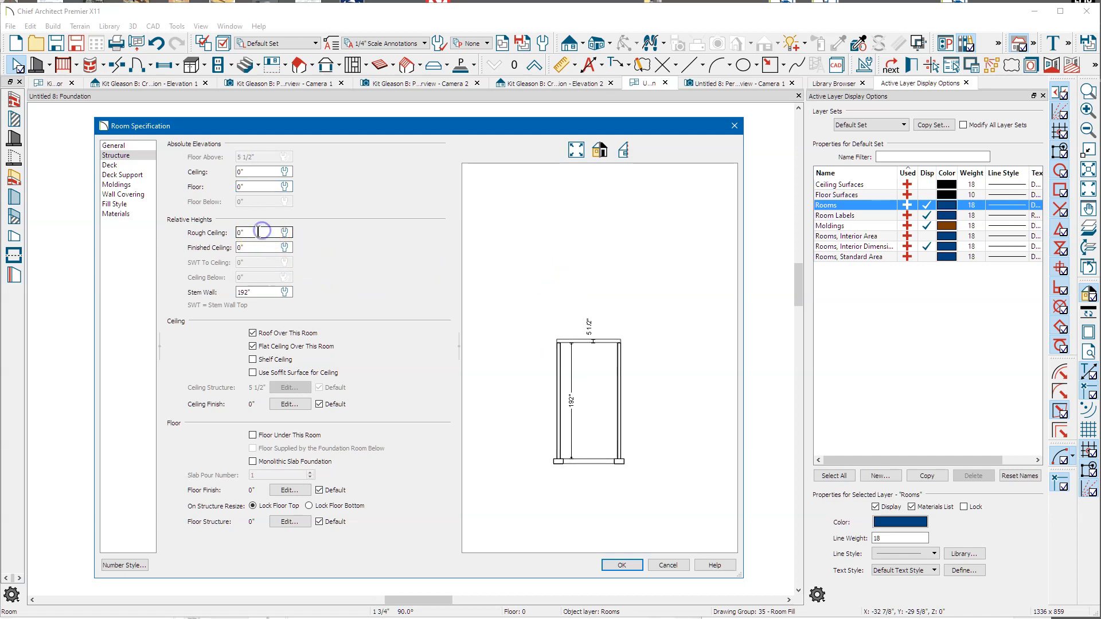
pyautogui.moveTo(273, 293); pyautogui.dragTo(195, 294)
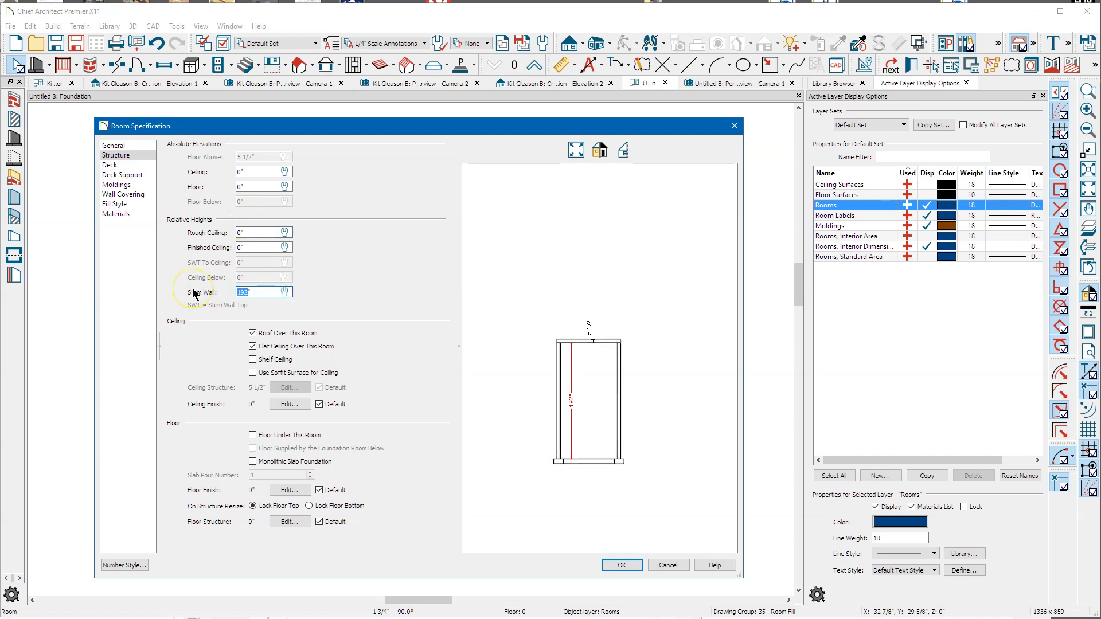
pyautogui.click(244, 188)
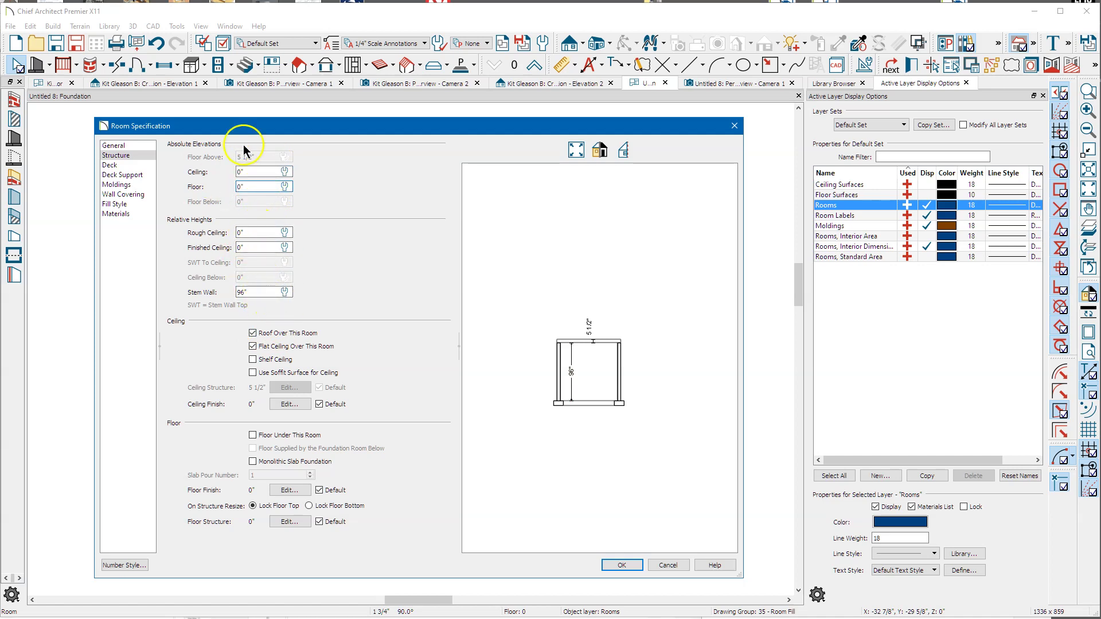
pyautogui.click(622, 565)
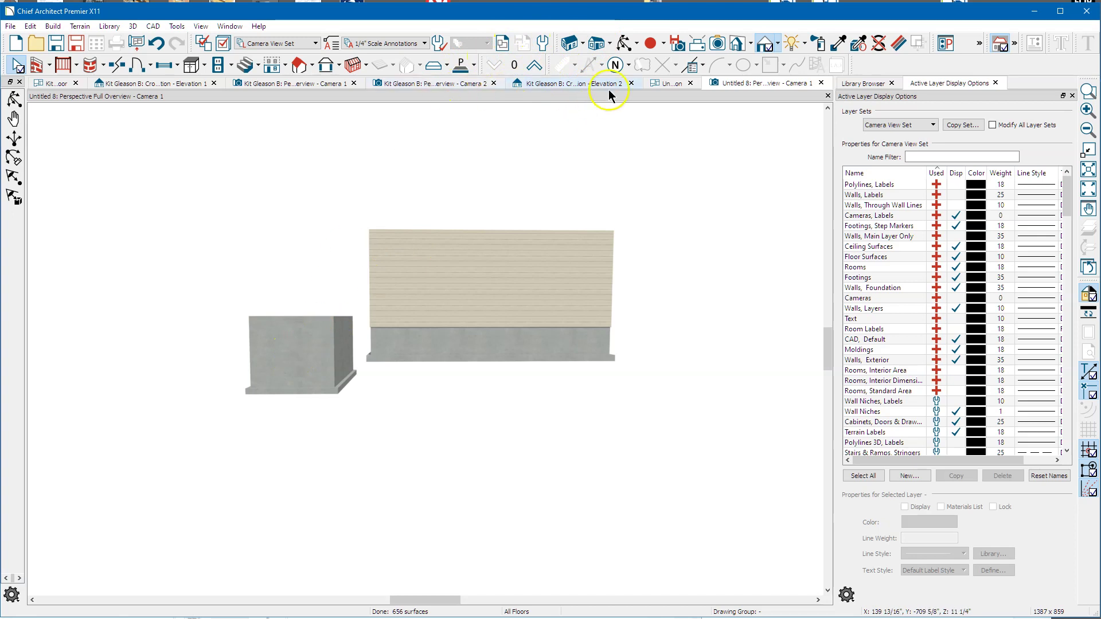
# Step: In the Perspective Full Overview, compare the small foundation's wall top and footing with the house foundation from slightly above
pyautogui.moveTo(415, 273); pyautogui.dragTo(344, 328)
pyautogui.moveTo(275, 311); pyautogui.dragTo(398, 352)
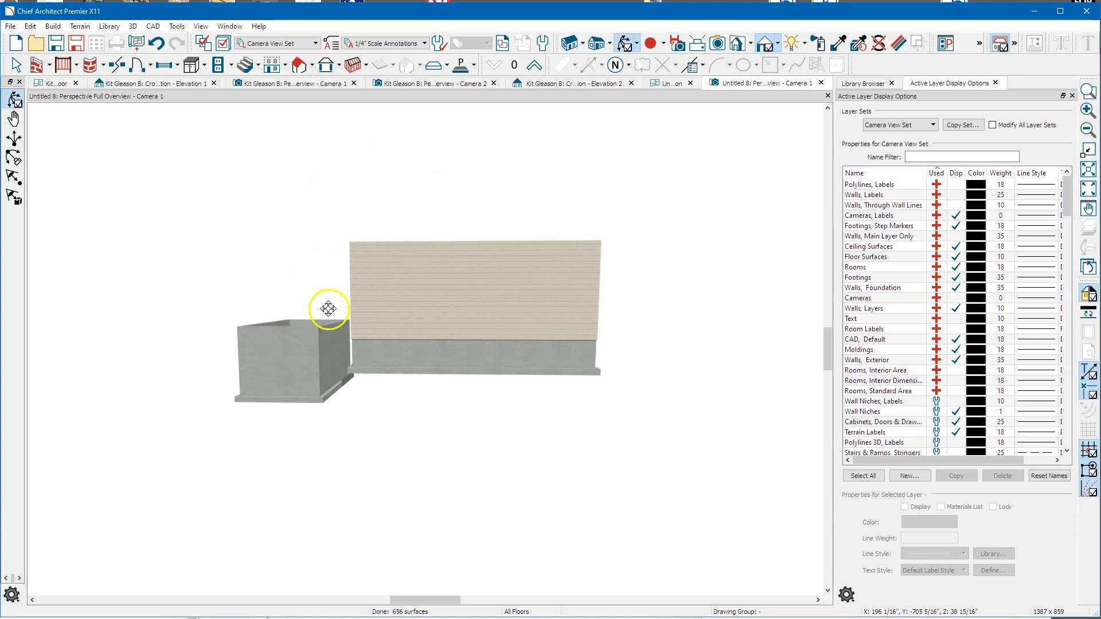
pyautogui.moveTo(341, 317); pyautogui.dragTo(381, 360)
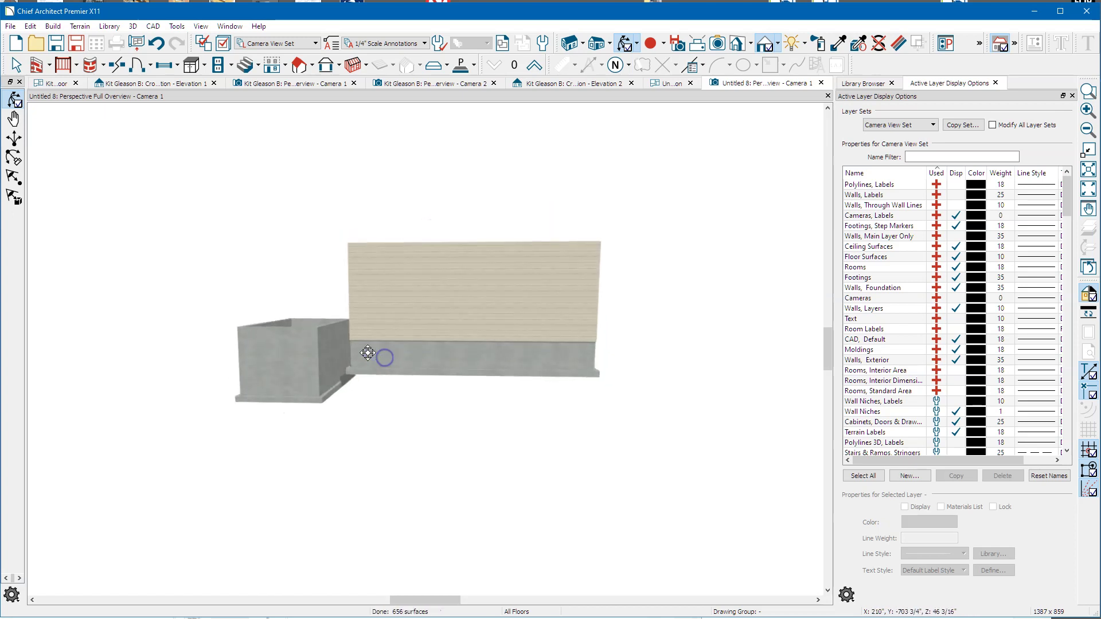
# Step: Return to the foundation plan, open the house foundation room's structure specification and examine its floor and ceiling elevations in the section preview
pyautogui.click(672, 85)
pyautogui.click(450, 361)
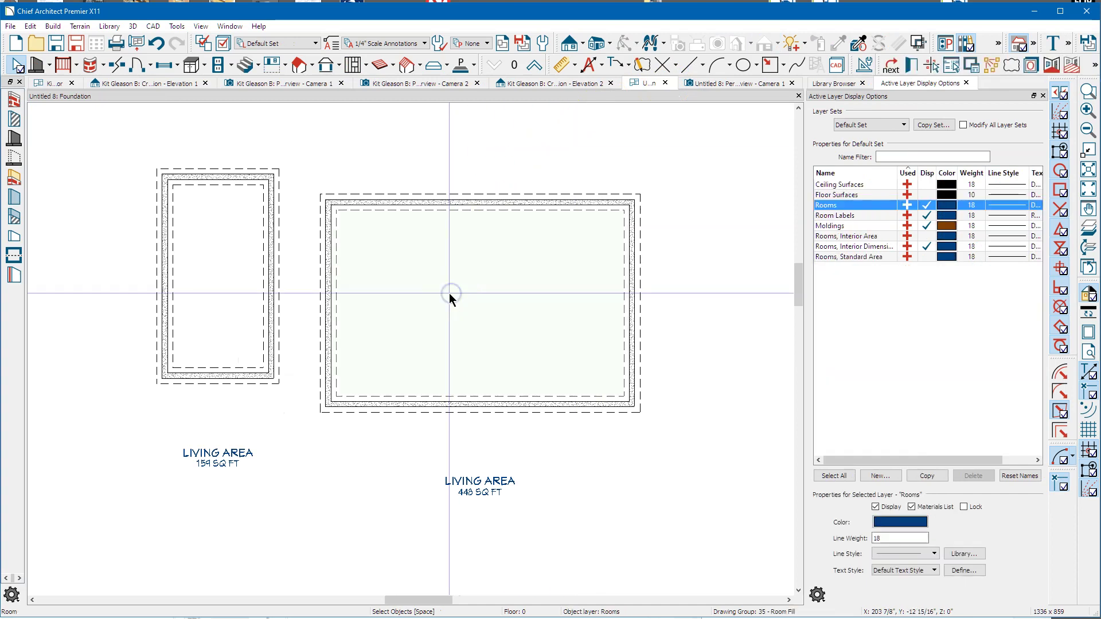
pyautogui.doubleClick(450, 294)
pyautogui.click(628, 272)
pyautogui.moveTo(655, 216)
pyautogui.mouseDown()
pyautogui.moveTo(644, 256)
pyautogui.moveTo(654, 258)
pyautogui.moveTo(644, 260)
pyautogui.moveTo(664, 262)
pyautogui.moveTo(659, 253)
pyautogui.mouseUp()
pyautogui.moveTo(556, 282)
pyautogui.mouseDown()
pyautogui.moveTo(566, 311)
pyautogui.moveTo(561, 278)
pyautogui.mouseUp()
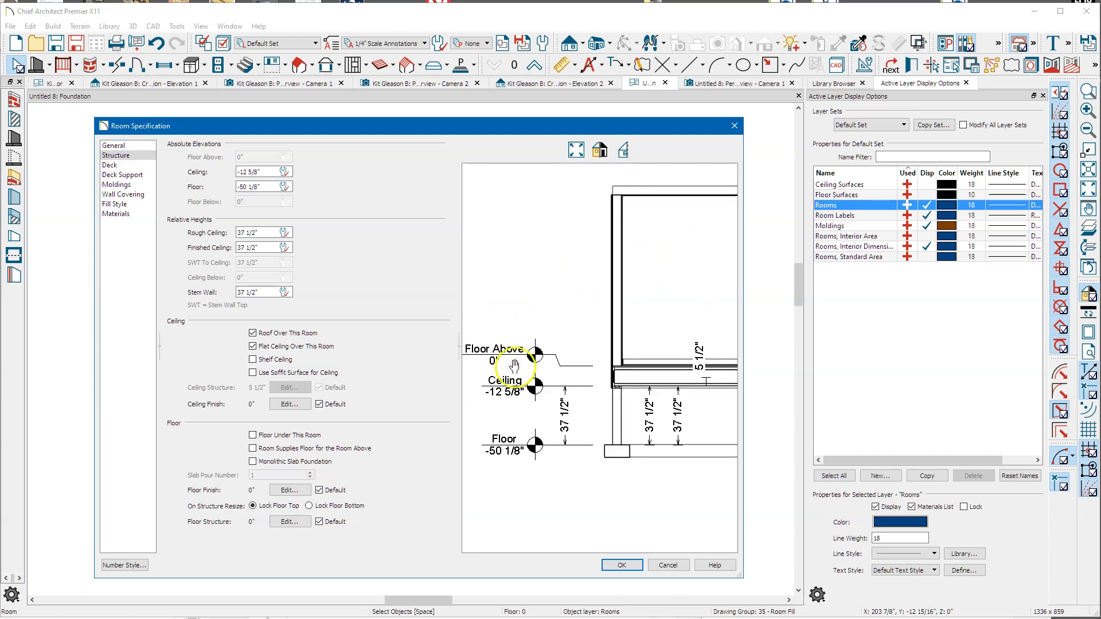